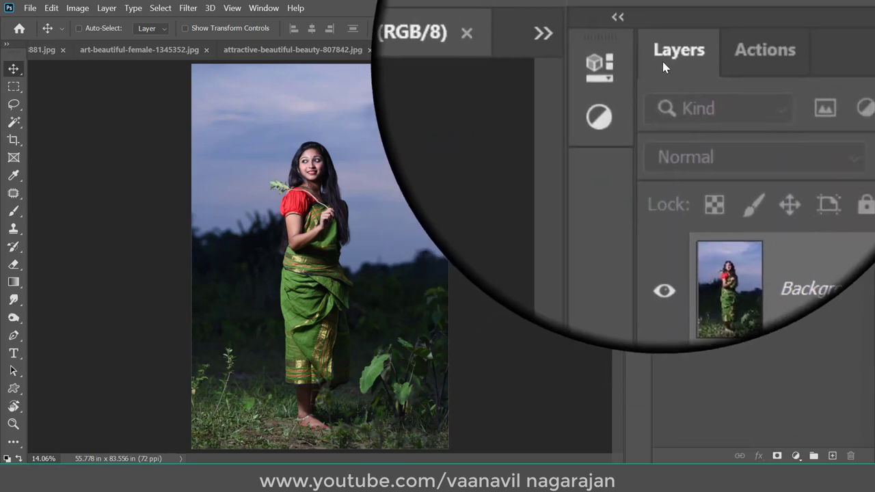
Add a Color Lookup layer above the green-dress Background and redisplay its 3DLUT File settings.
left_click(797, 454)
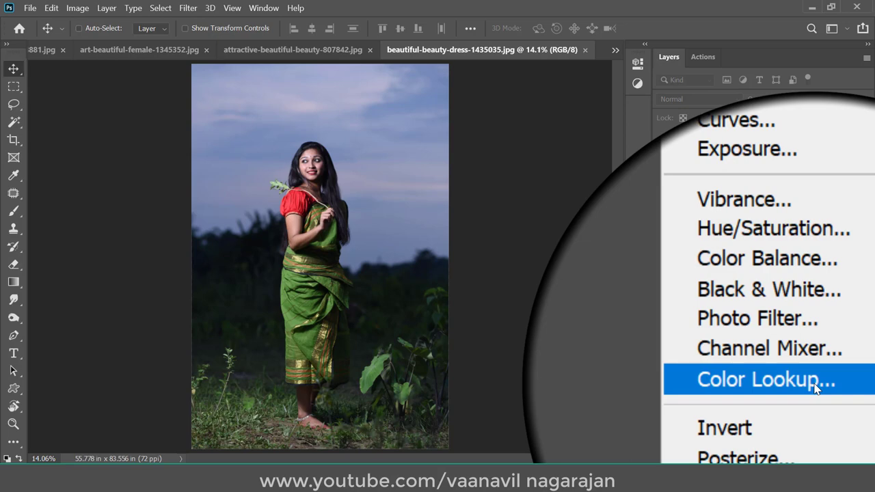
left_click(815, 386)
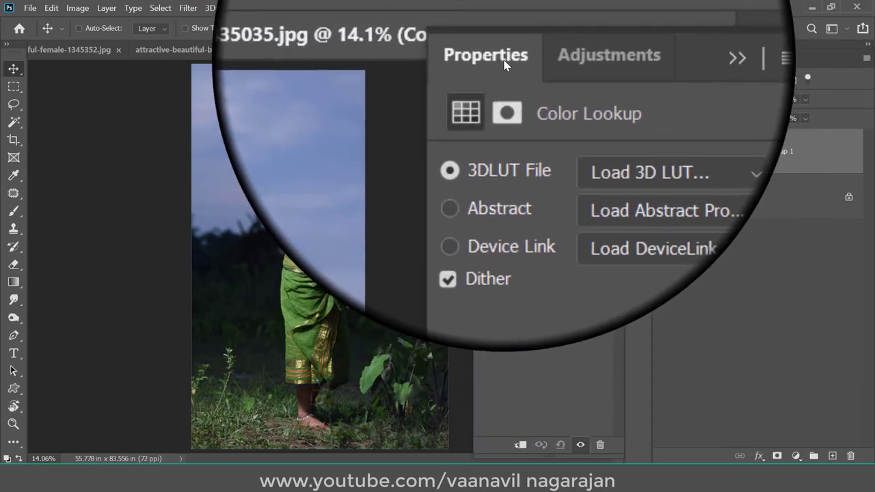
left_click(592, 59)
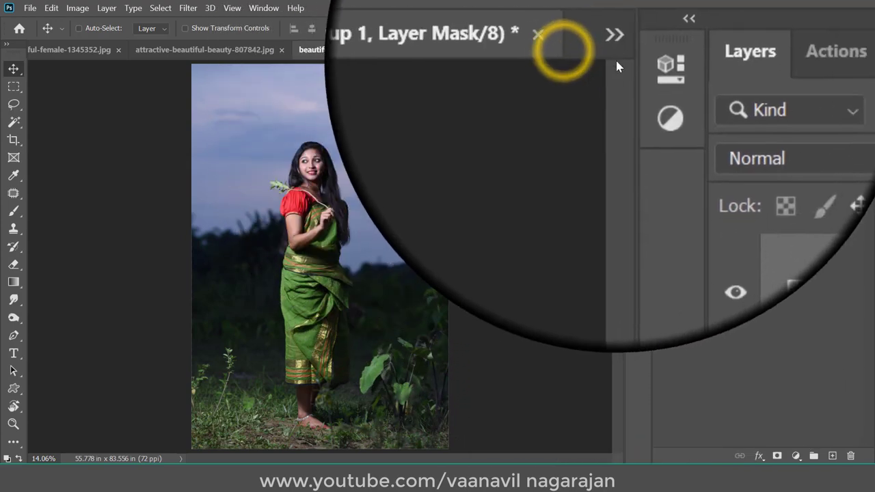
left_click(642, 71)
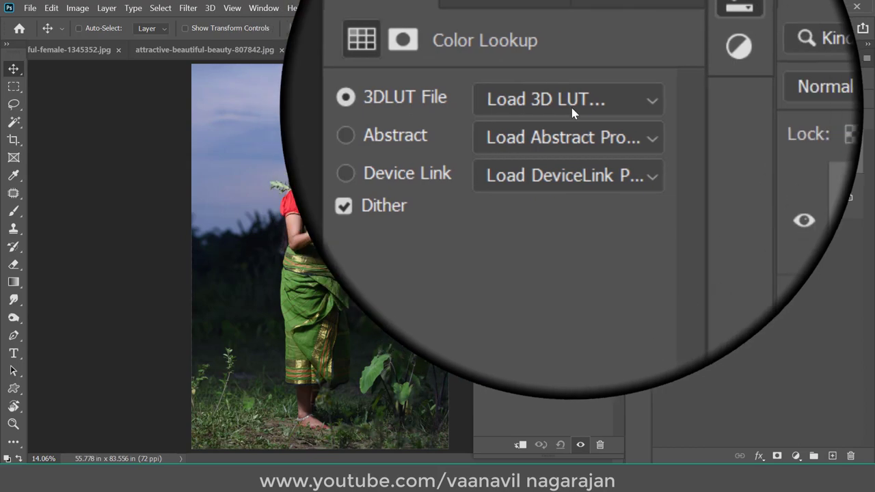
Browse the 3D LUT list and apply the IWLTBAP Sedona - Standard LUT.
left_click(577, 103)
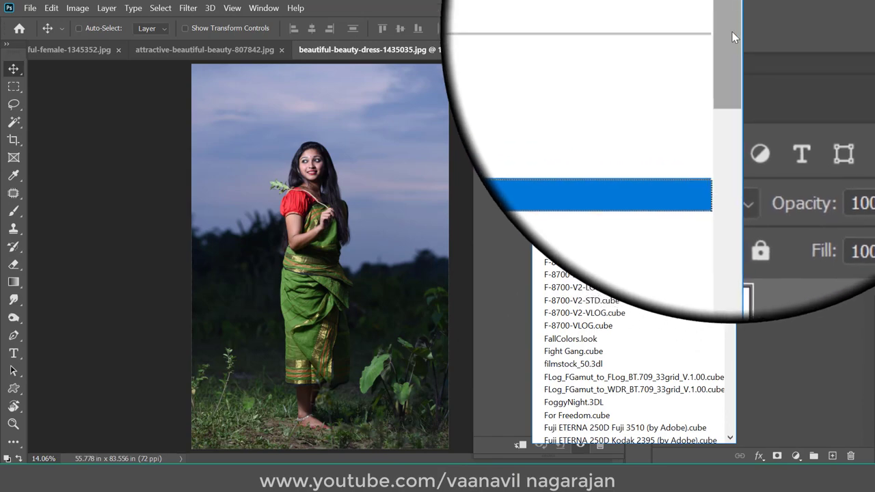
left_click_drag(731, 37, 728, 202)
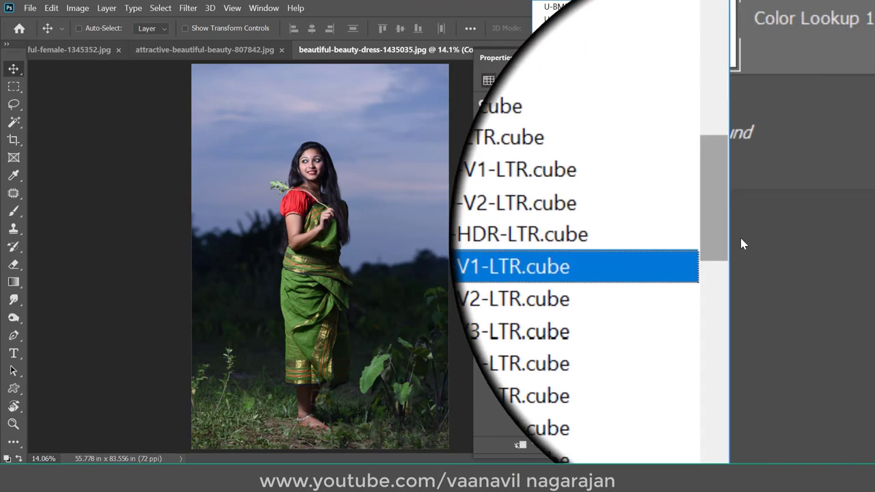
left_click_drag(729, 211, 726, 306)
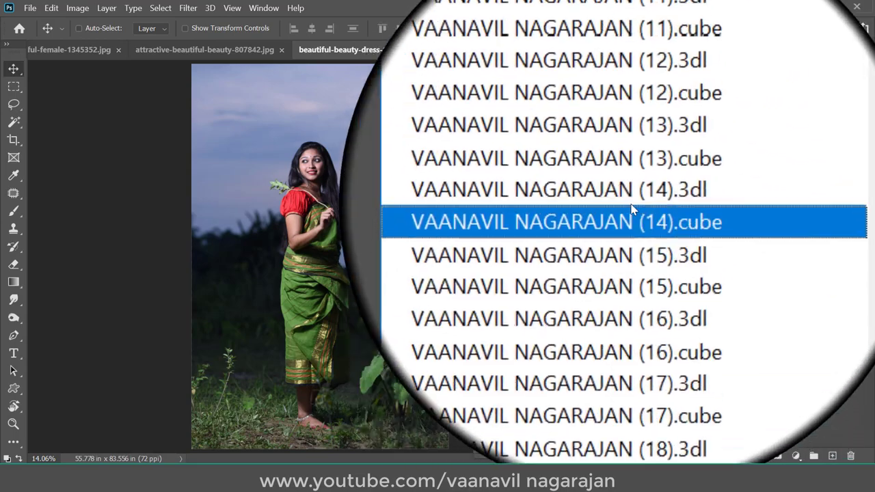
scroll(704, 317, "down", 1)
left_click_drag(732, 307, 729, 363)
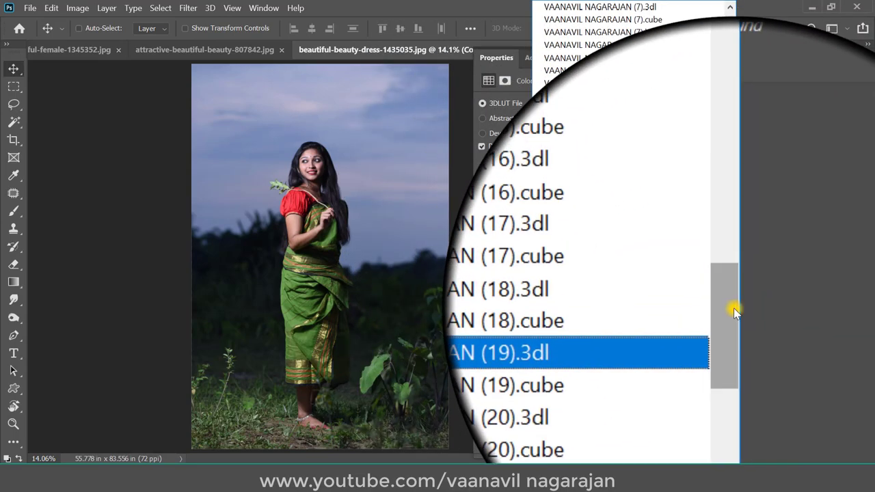
scroll(709, 101, "up", 10)
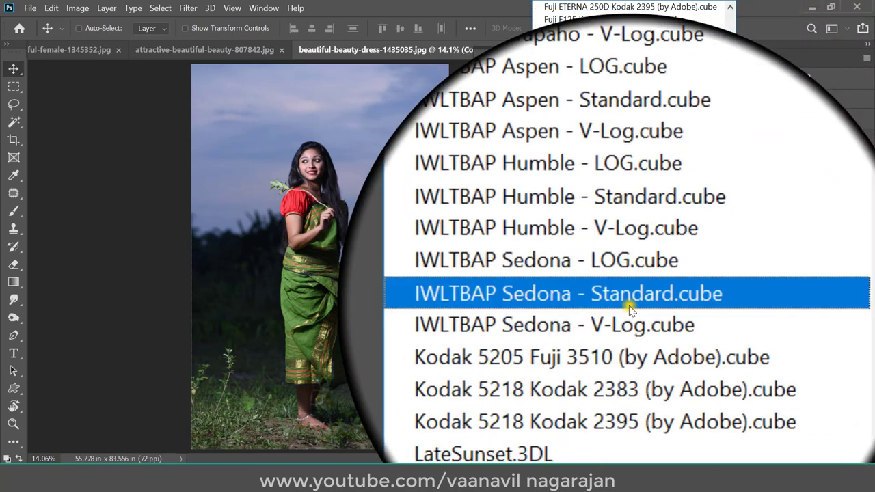
left_click(629, 306)
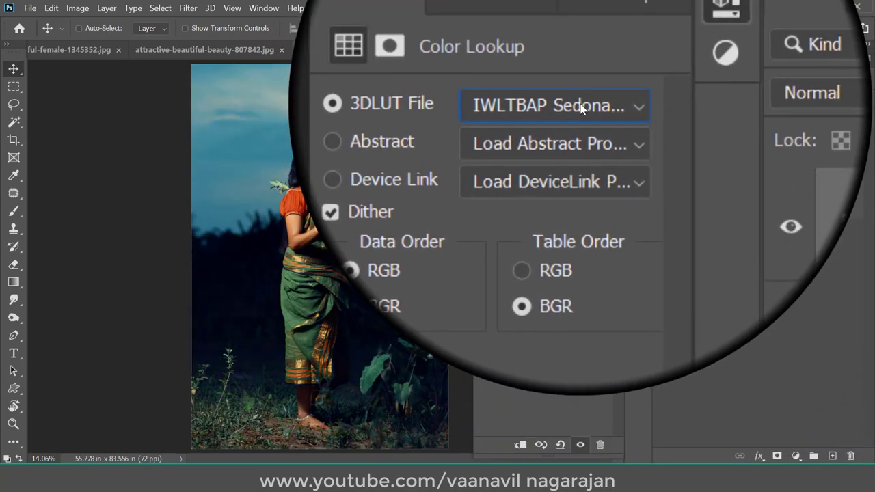
Try The Navigator, U-ALEXA-LOG-C-V4-LTR, U-PANASONIC-CINE-D-V1-LTR and U-TECHNICOLOR-CINESTYLE-LTR LUTs.
left_click(580, 103)
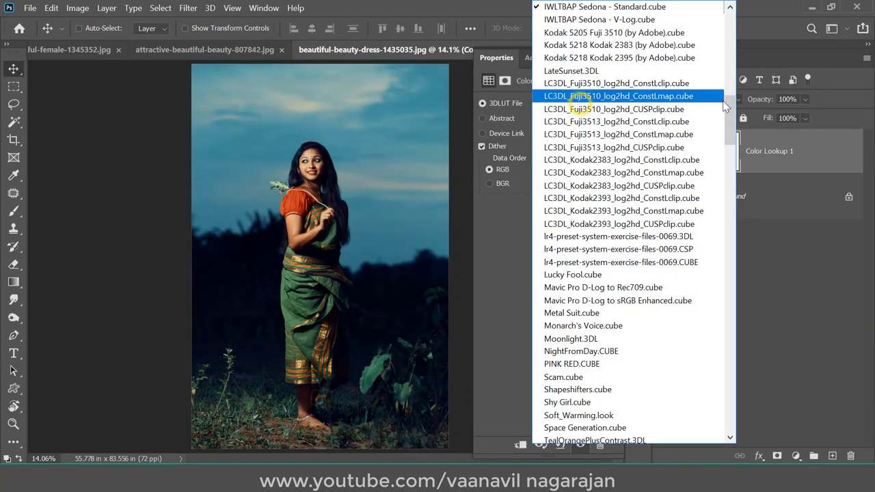
left_click_drag(729, 111, 728, 171)
left_click(677, 154)
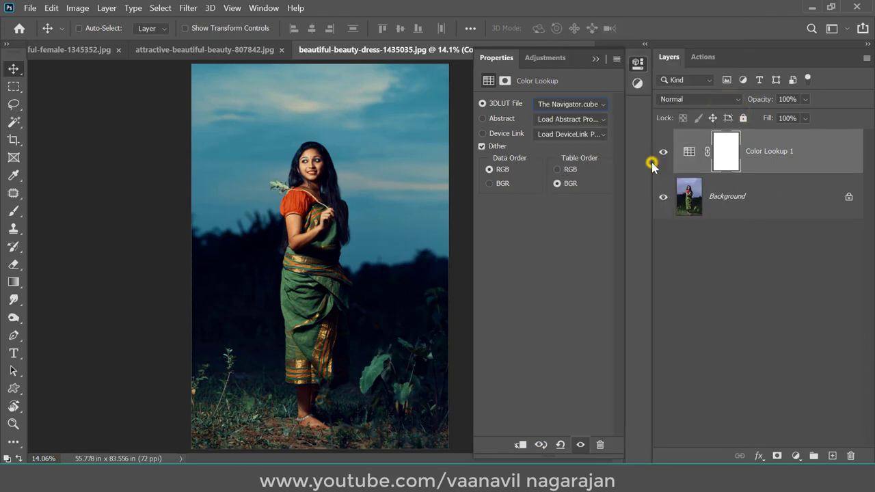
left_click(592, 106)
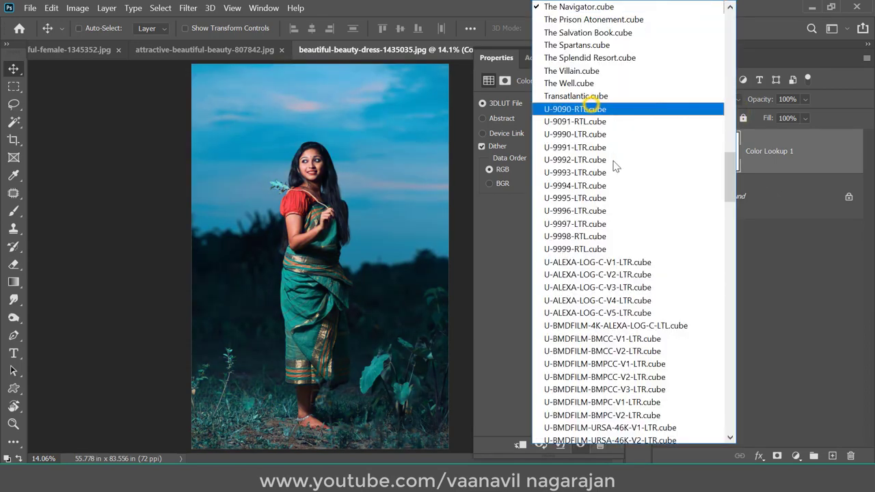
left_click(603, 301)
left_click(572, 104)
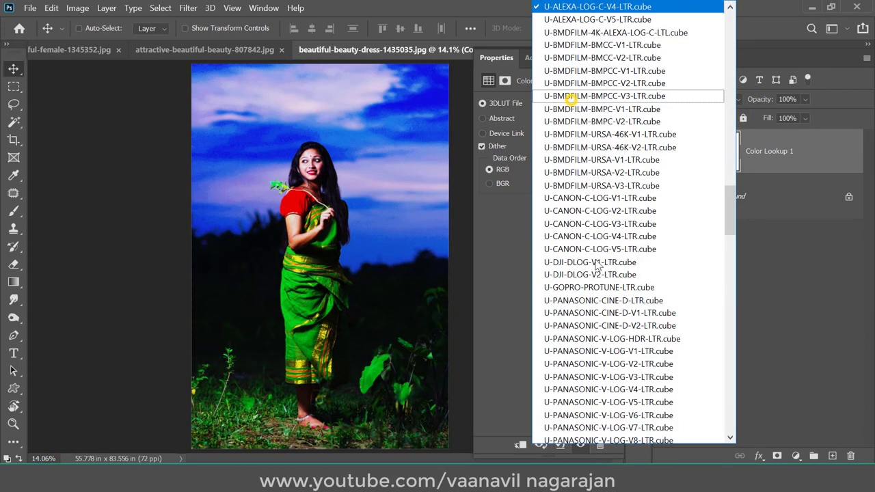
left_click(605, 316)
left_click(559, 109)
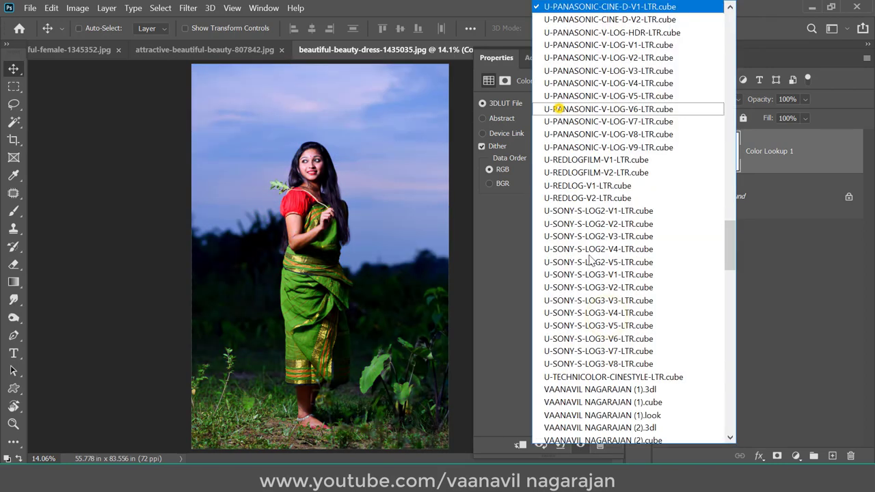
left_click(611, 379)
Apply two of the custom exported LUTs for a muted, desaturated look.
left_click(603, 104)
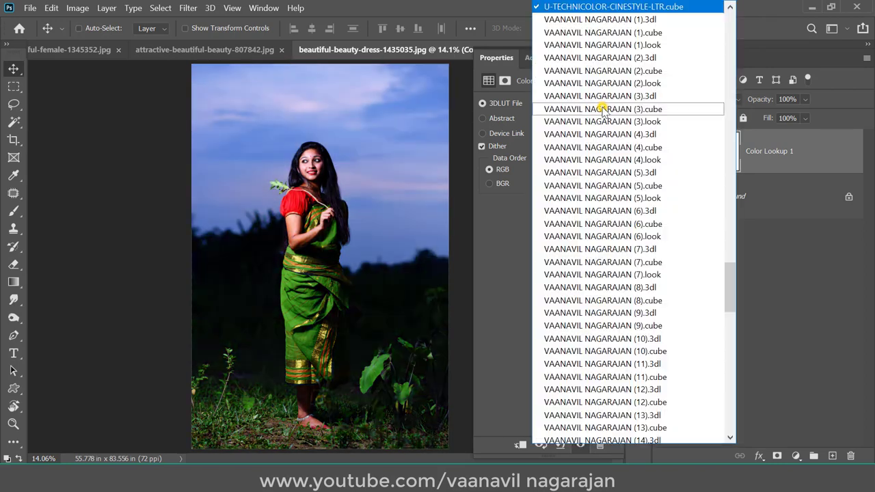
left_click_drag(726, 295, 728, 345)
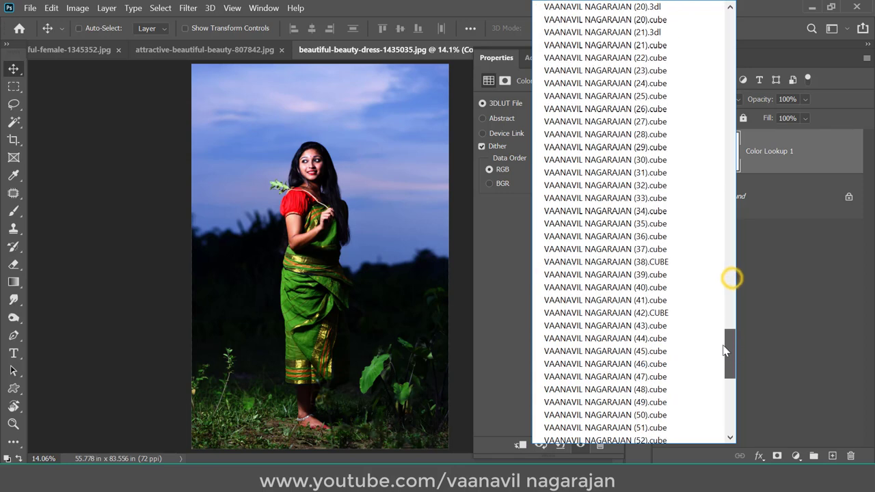
left_click(655, 260)
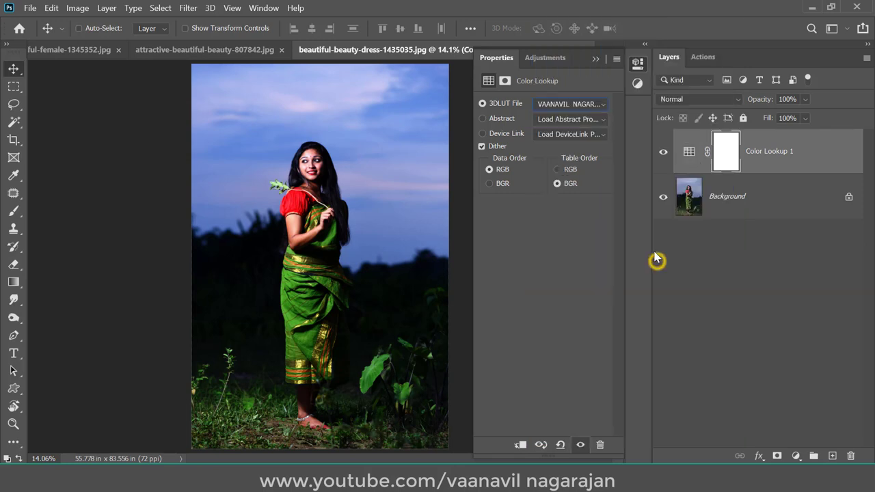
left_click(588, 106)
left_click(599, 320)
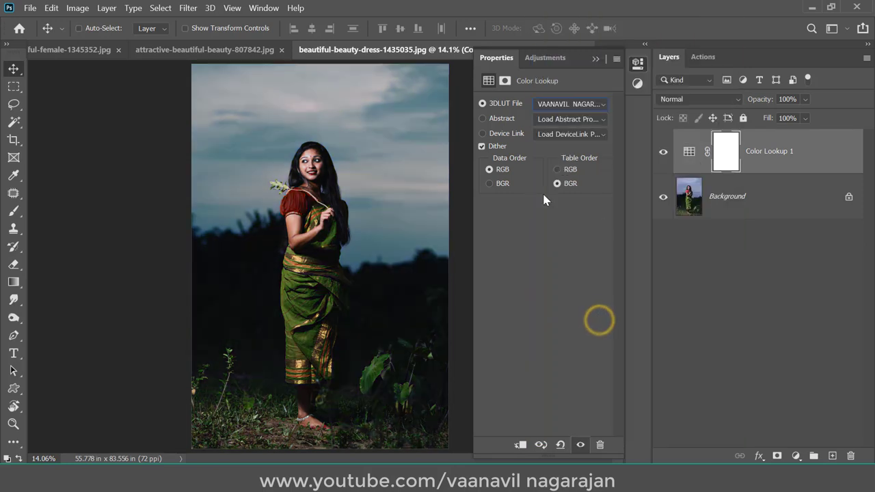
left_click(582, 108)
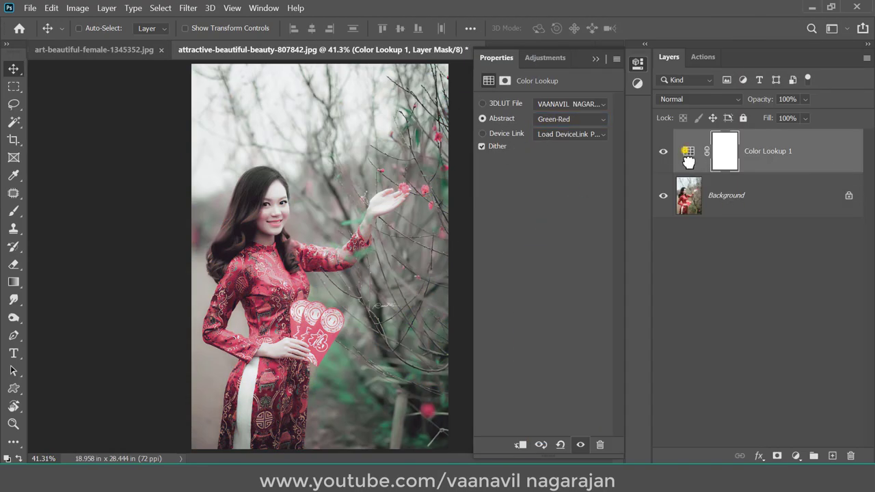
Delete the Color Lookup 1 layer from the red-dress photo, leaving only Background.
left_click_drag(688, 162, 851, 455)
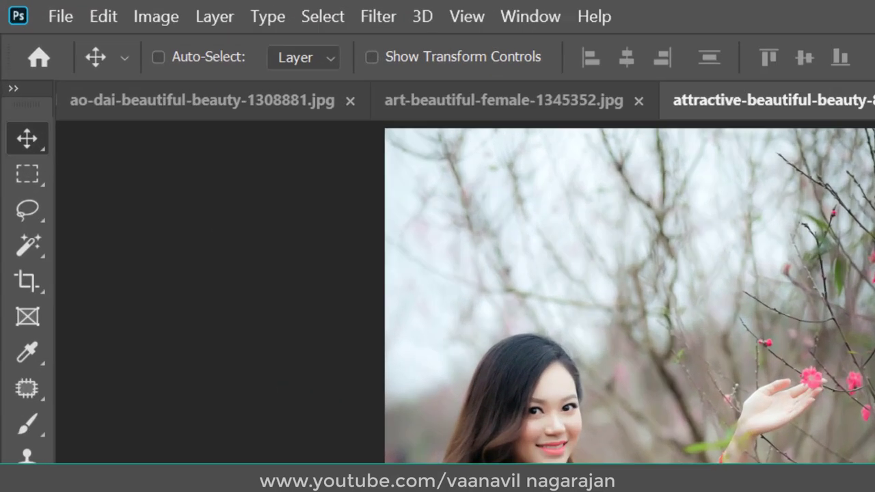
Create a Hue/Saturation adjustment layer from the Layer menu, keeping the name Hue/Saturation 1.
left_click(104, 9)
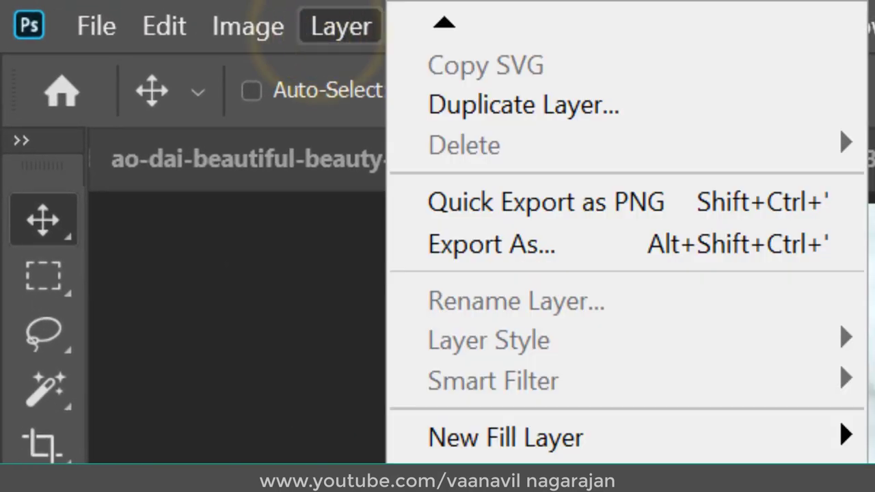
left_click(690, 471)
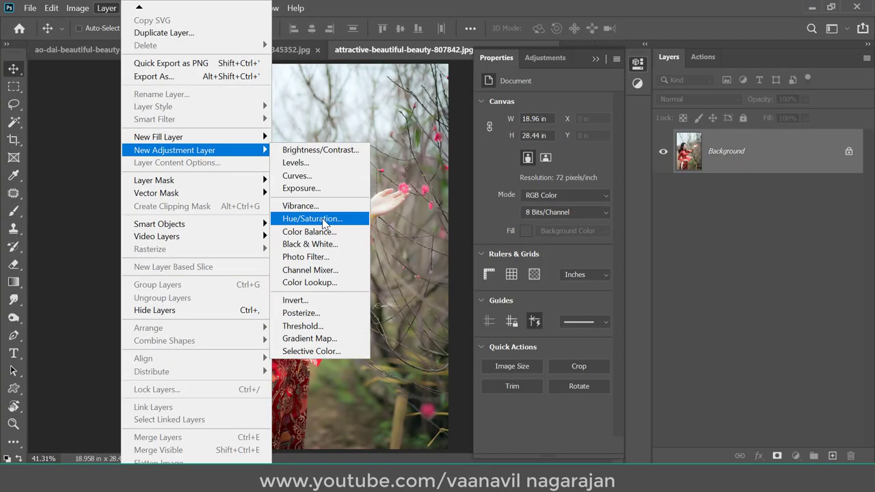
left_click(325, 220)
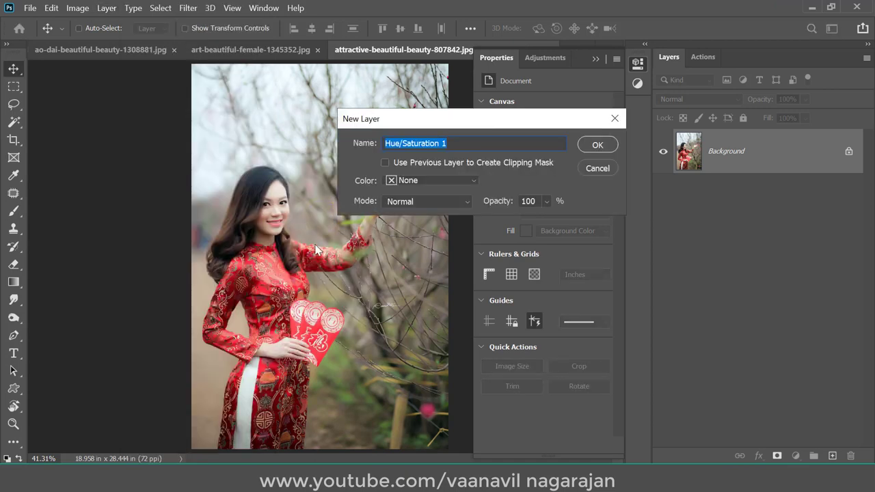
left_click_drag(408, 123, 481, 125)
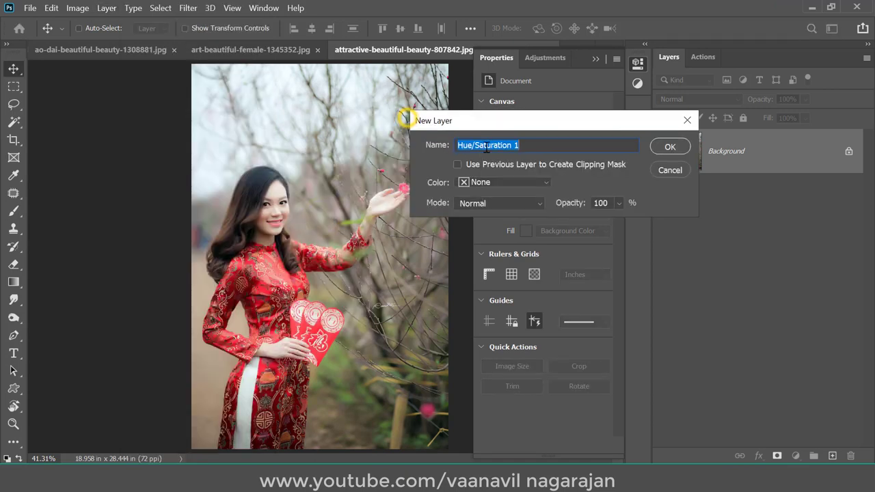
left_click(673, 147)
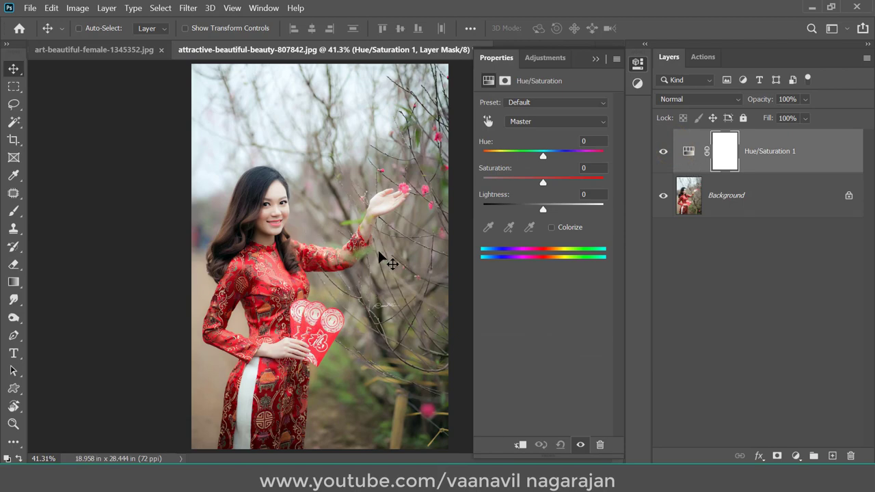
Shift the Reds hue to -68 to turn the dress purple, then select Background and Hue/Saturation 1.
left_click(523, 122)
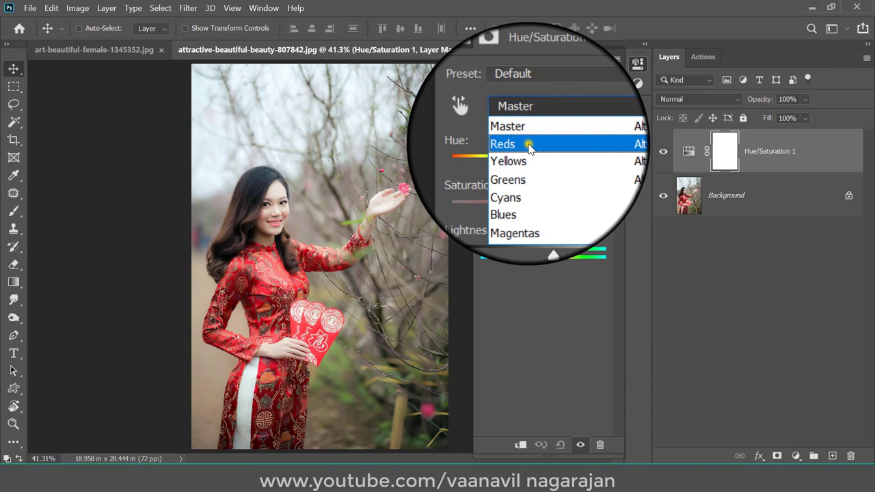
left_click(530, 144)
left_click_drag(544, 156, 511, 159)
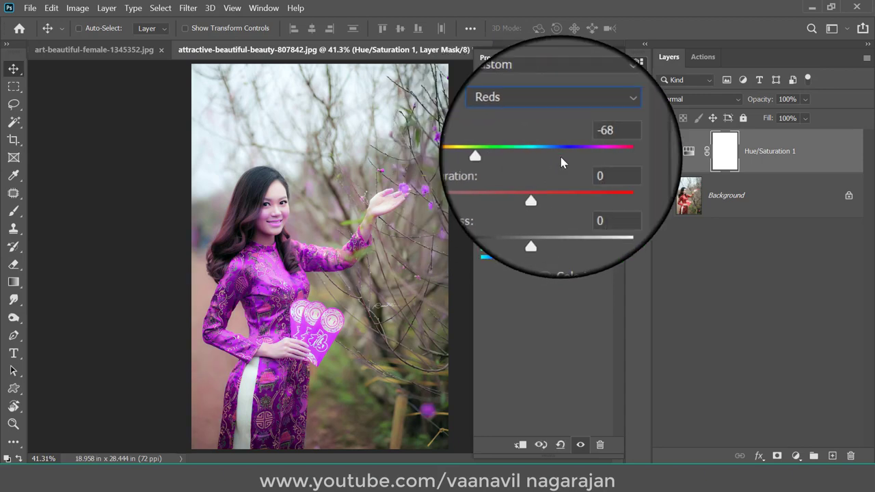
left_click(733, 206)
left_click(744, 169, "shift")
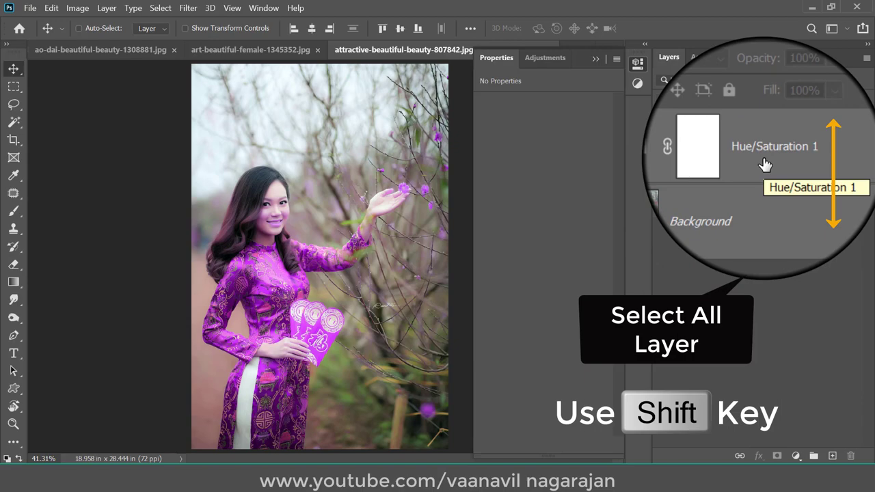
Open the Export Color Lookup Tables dialog from File > Export.
left_click(31, 9)
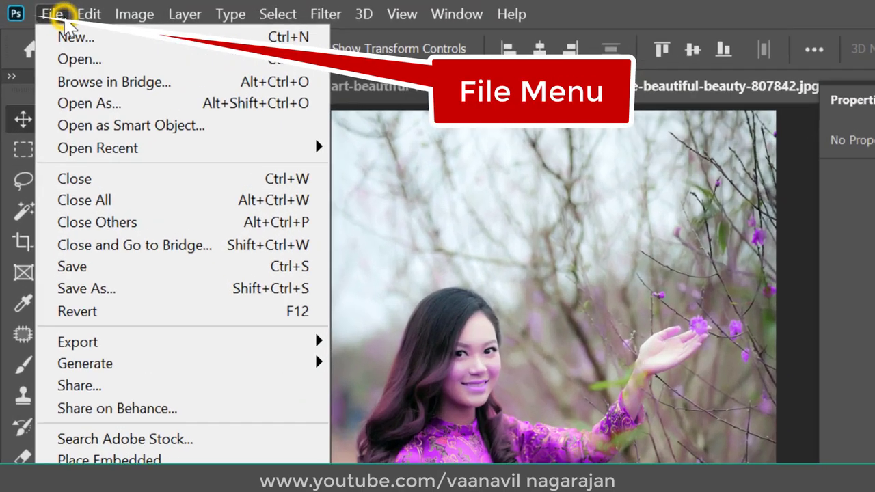
mouse_move(84, 48)
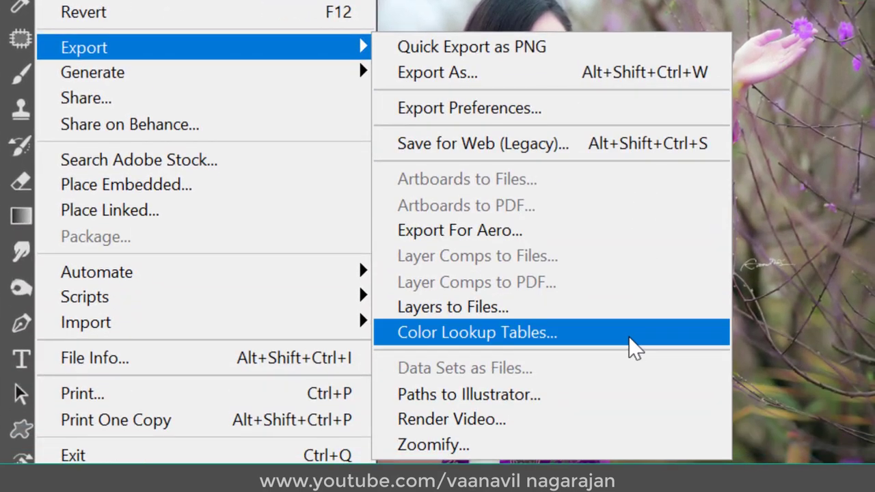
left_click(628, 336)
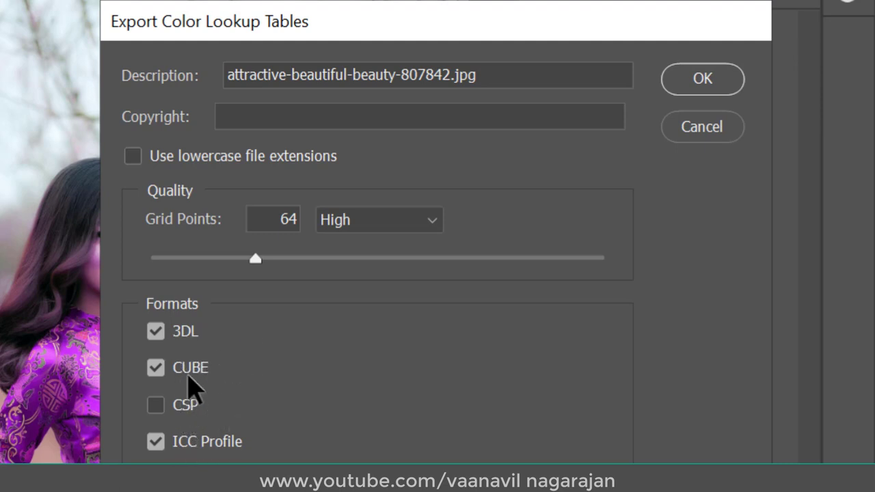
Keep the export quality at High and confirm the export settings.
left_click(355, 220)
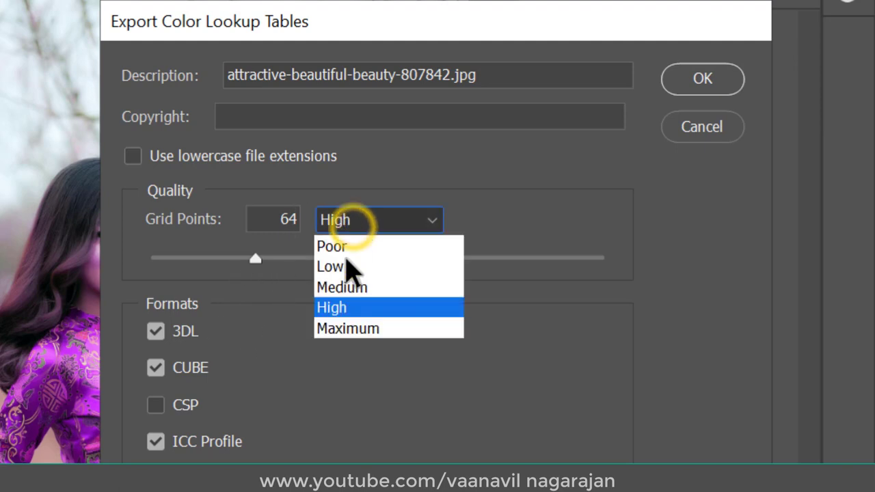
left_click(340, 308)
left_click(360, 220)
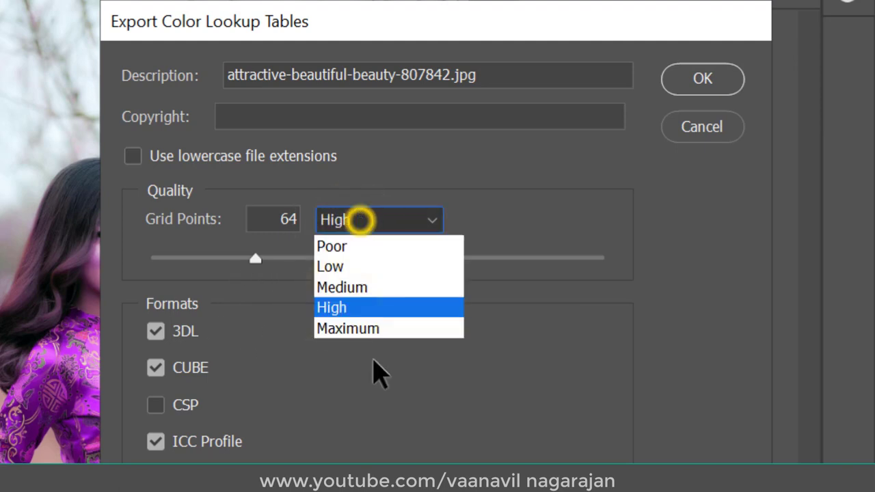
left_click(350, 309)
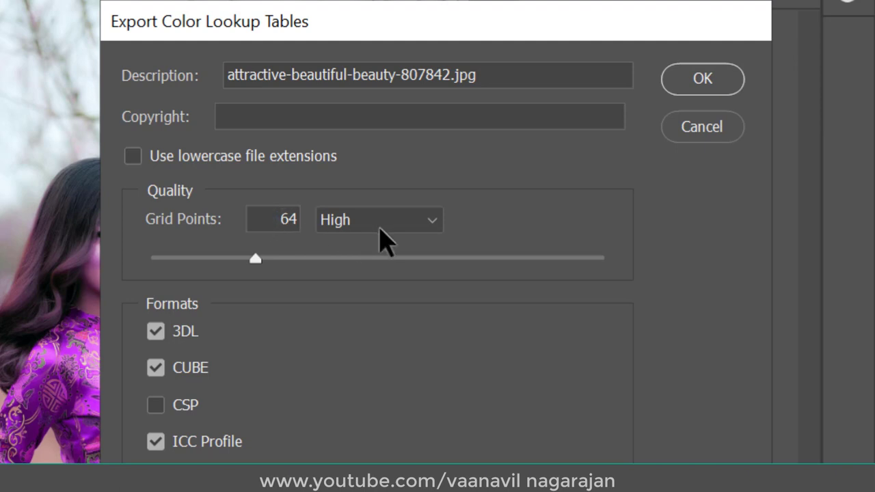
left_click(723, 79)
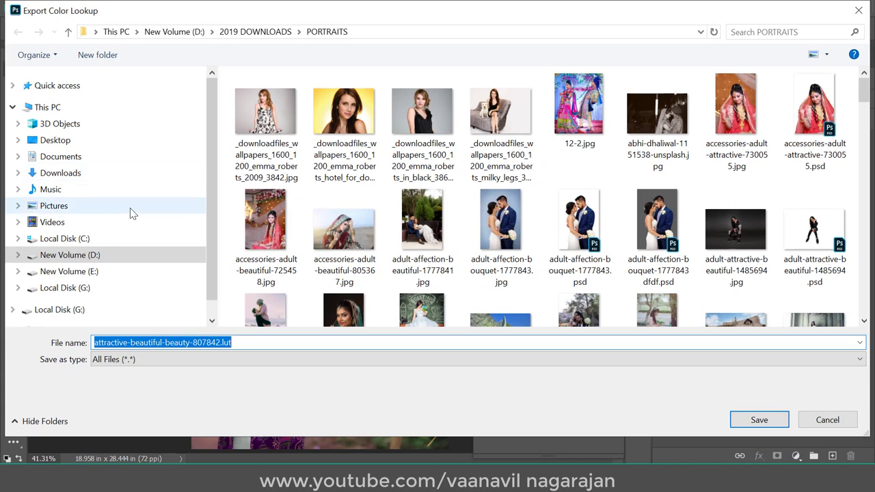
Create a 3D LUTS folder in Downloads and save the LUT files there as BLUE 1.
left_click(74, 174)
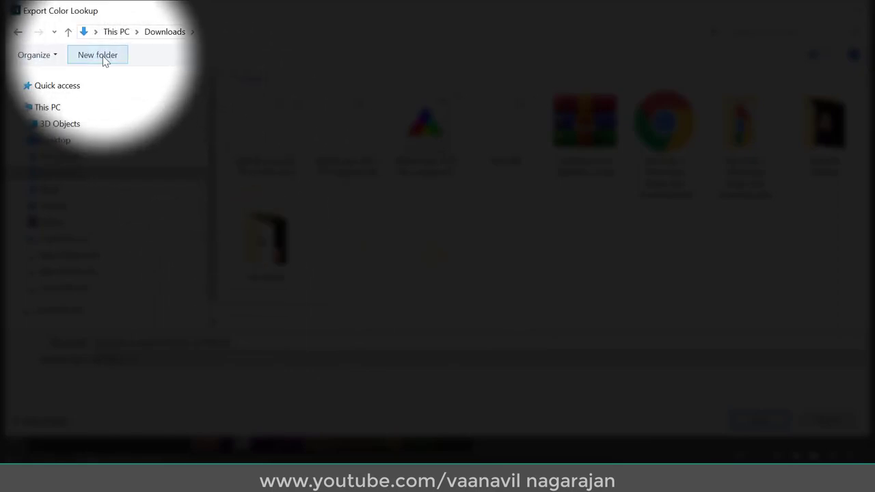
left_click(105, 61)
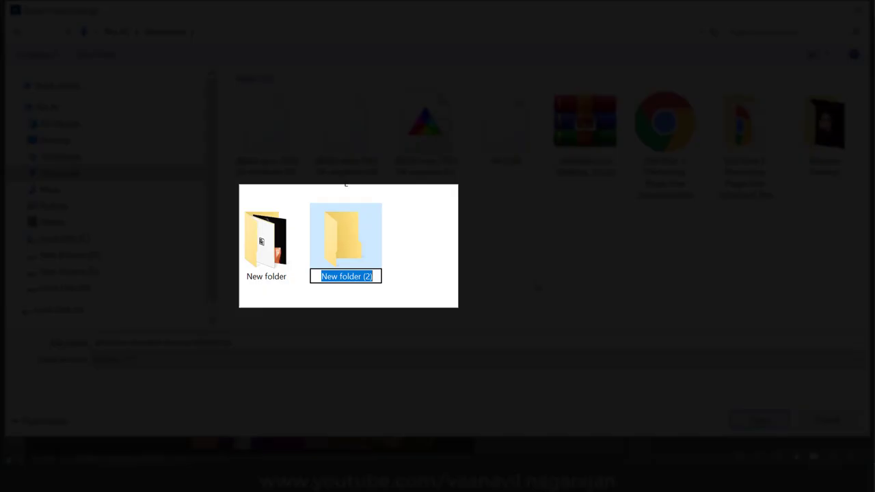
type("3")
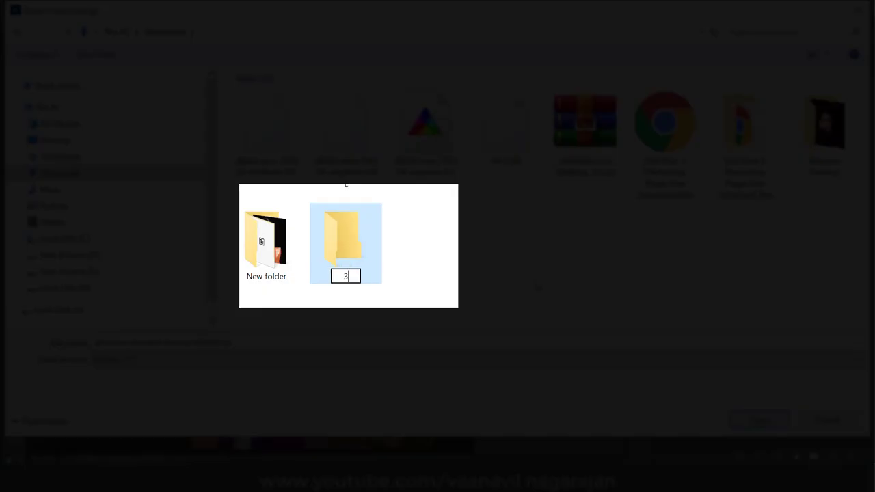
type("D LUTS")
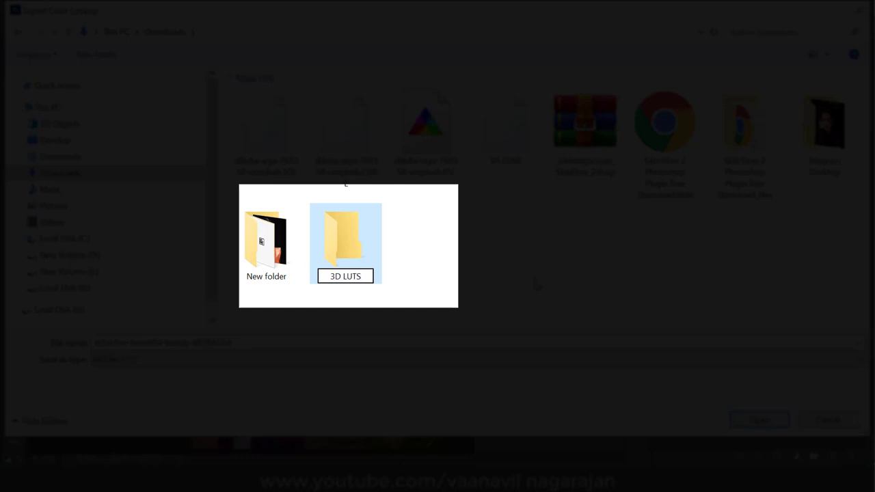
key("Return")
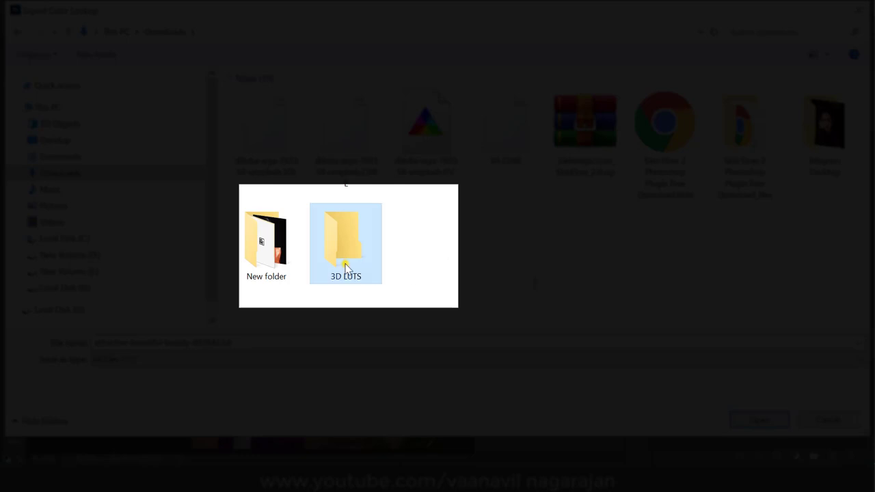
double_click(345, 266)
left_click(205, 341)
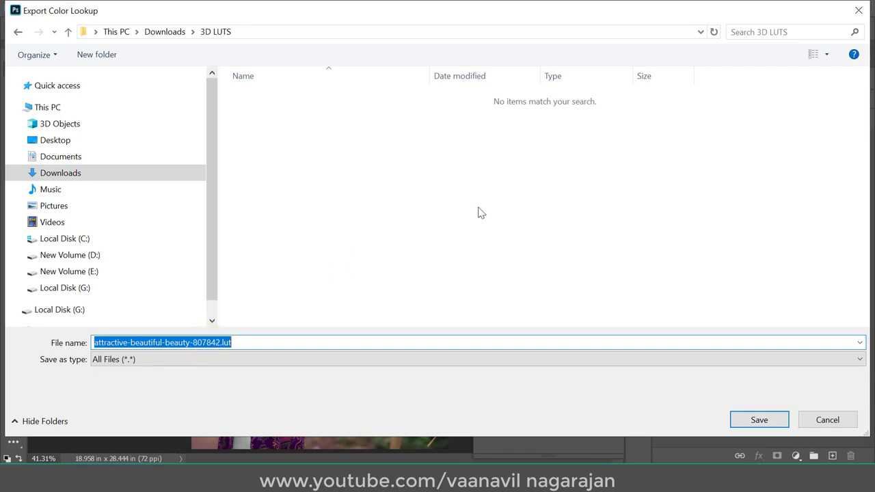
type("BLUE 1")
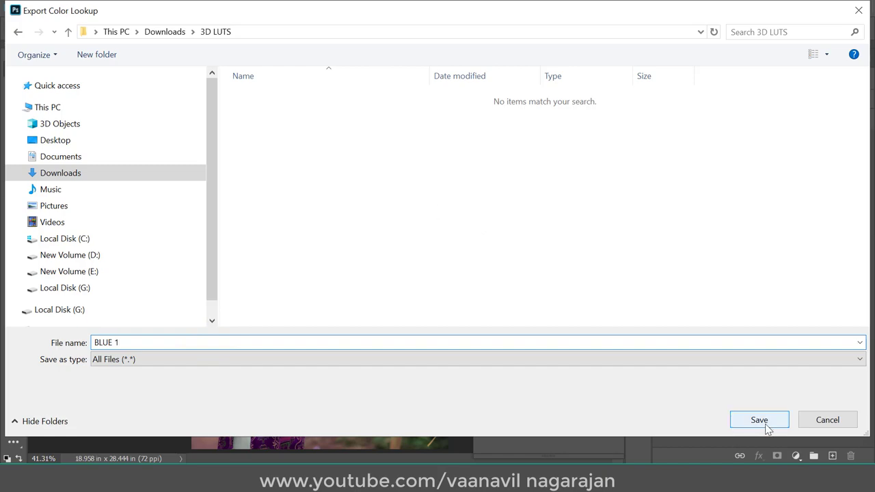
left_click(760, 421)
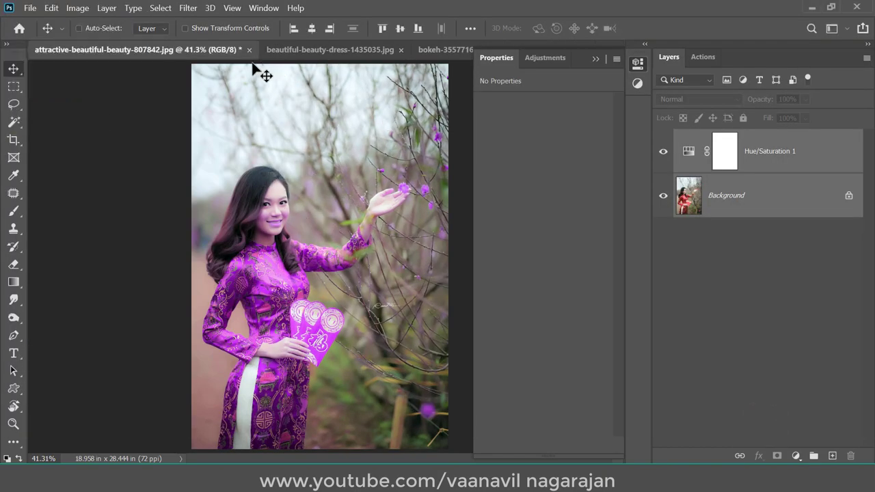
Switch through the open documents to the bride photo.
left_click(288, 51)
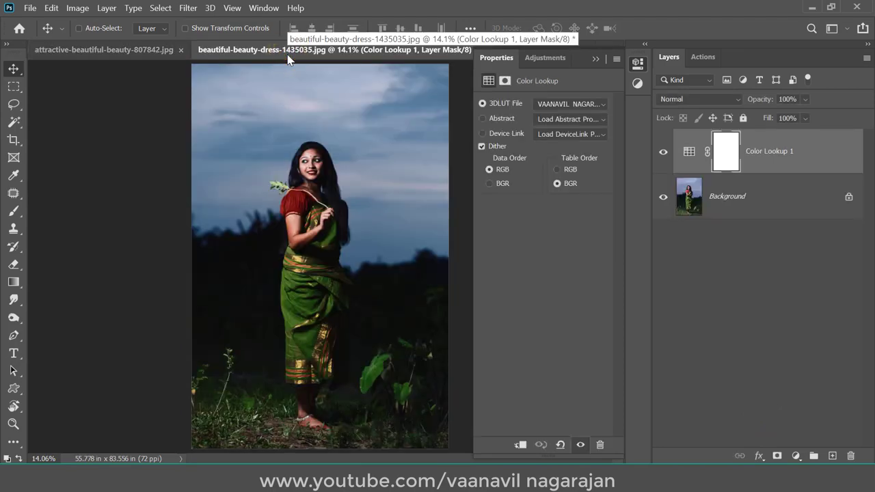
key("ctrl+Tab")
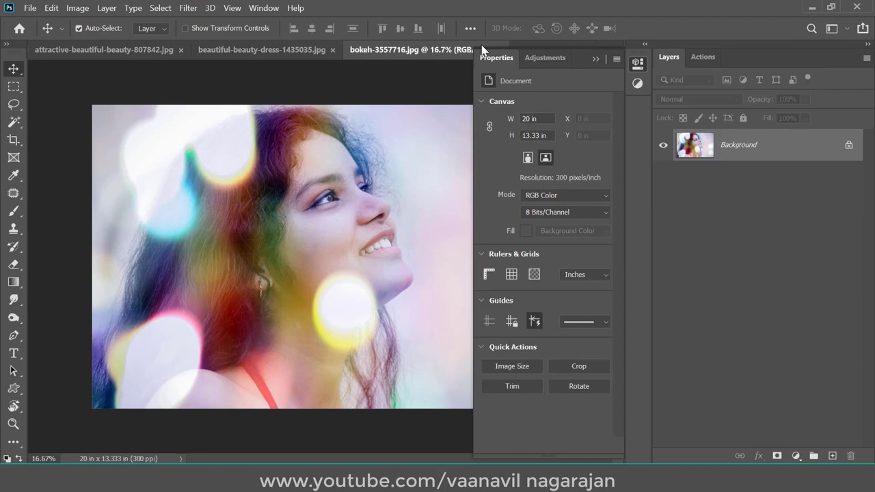
key("ctrl+Tab")
key("ctrl+Tab")
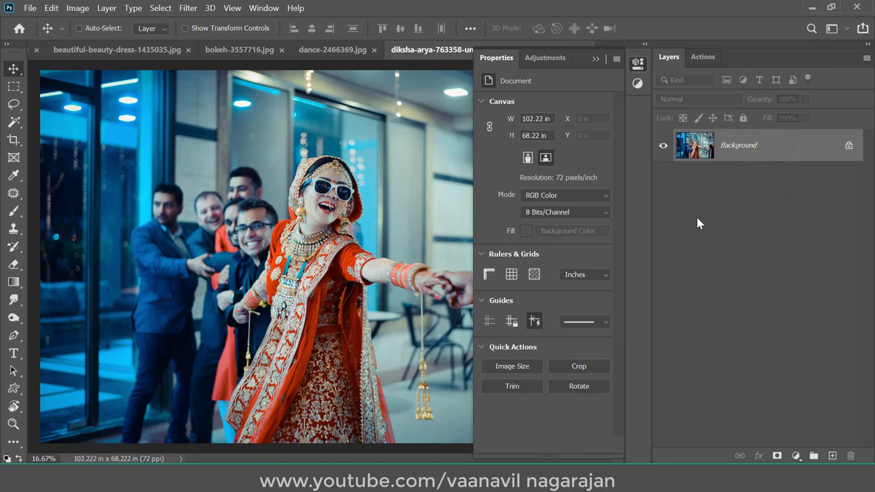
Convert the Background to Layer 0, undo it, then start the conversion again.
double_click(750, 156)
left_click(674, 149)
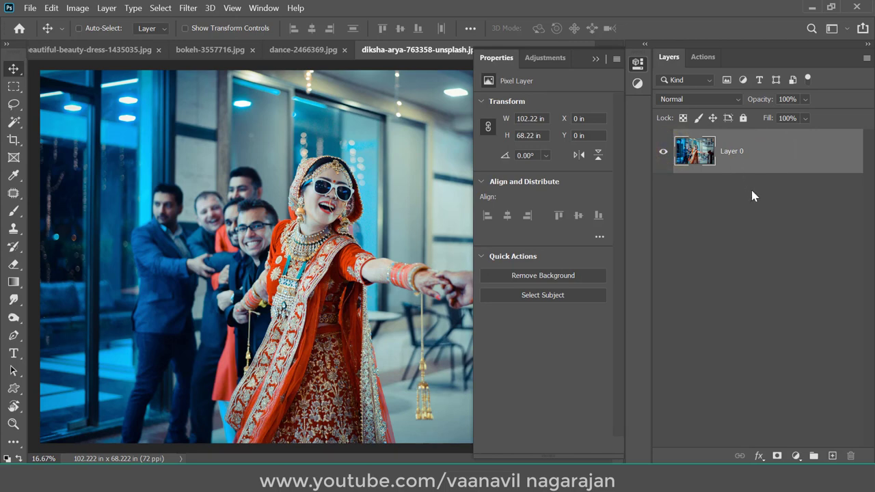
key("ctrl+z")
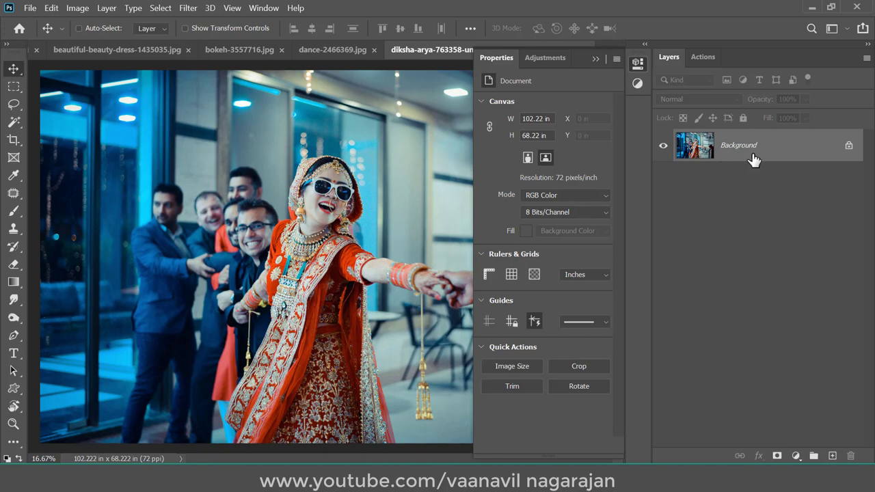
double_click(750, 155)
Confirm the Layer 0 conversion and add a Color Lookup adjustment layer.
left_click(682, 149)
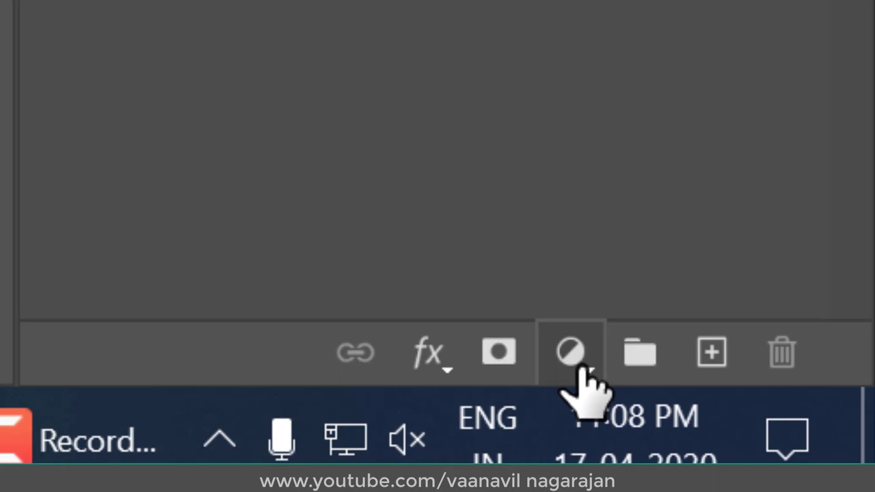
left_click(580, 369)
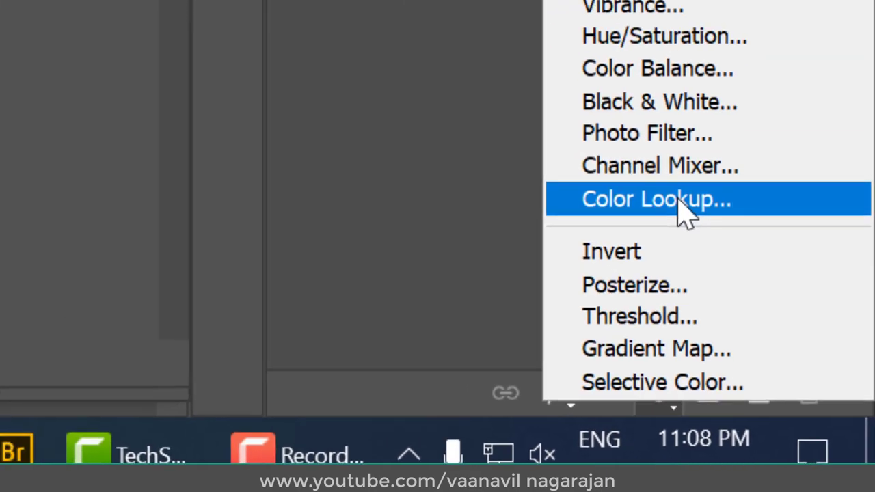
left_click(678, 198)
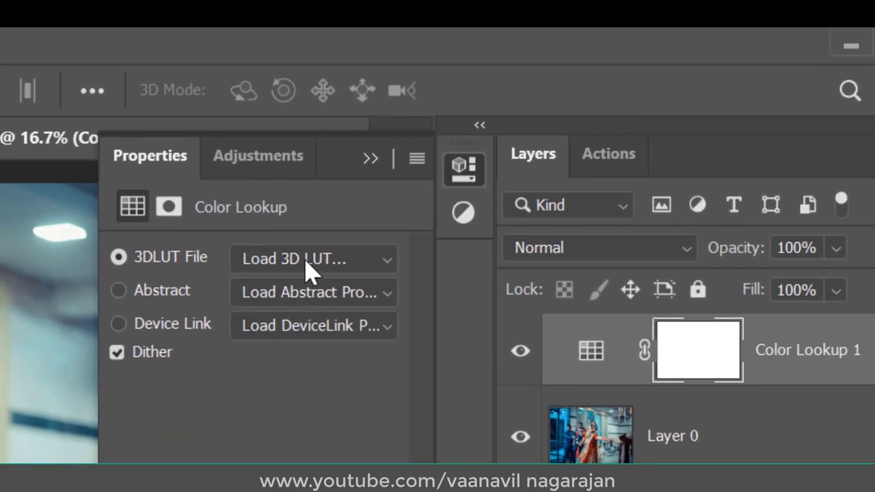
Load BLUE 1.CUBE from the 3D LUTS folder as the 3D LUT file.
left_click(305, 270)
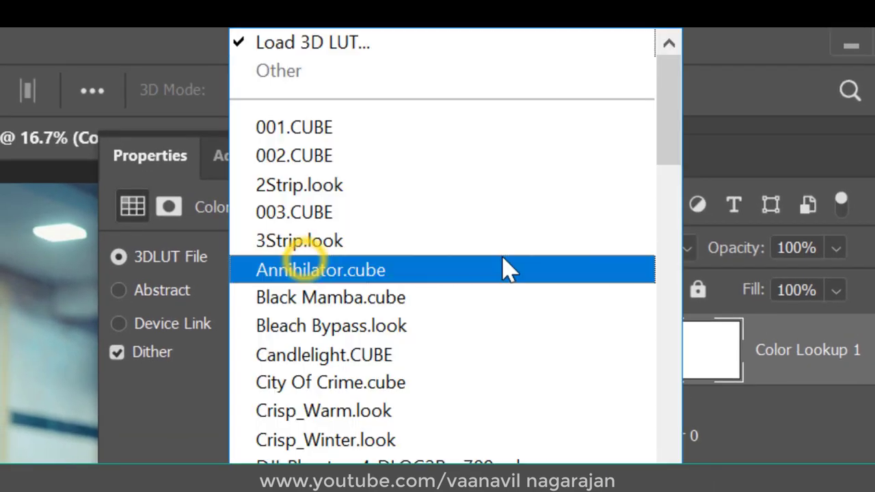
left_click_drag(669, 121, 665, 108)
scroll(665, 108, "down", 10)
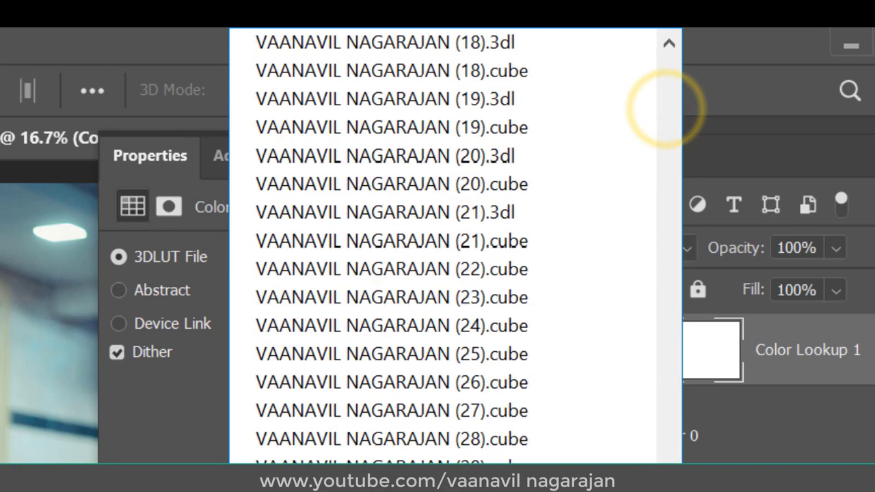
scroll(408, 276, "down", 2)
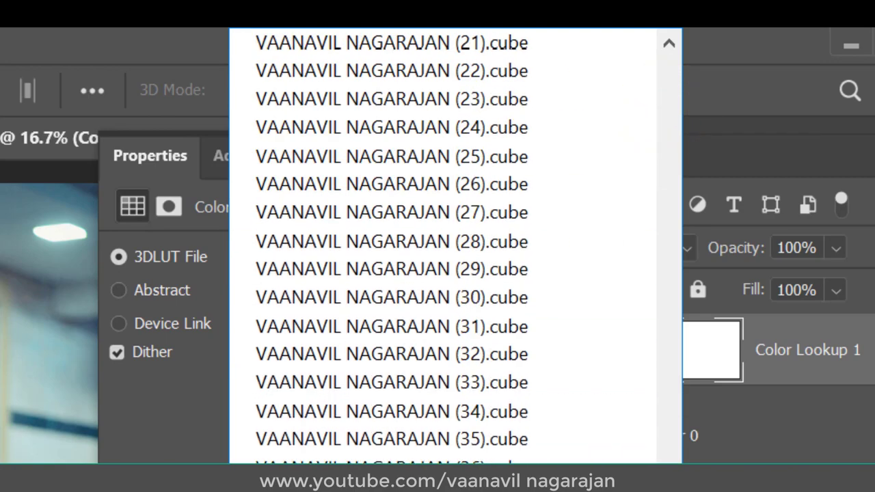
left_click_drag(669, 424, 650, 103)
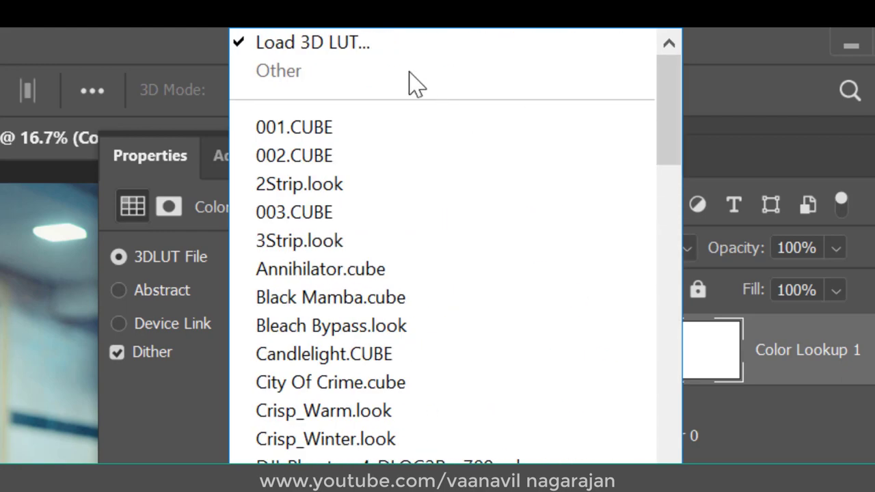
left_click(374, 58)
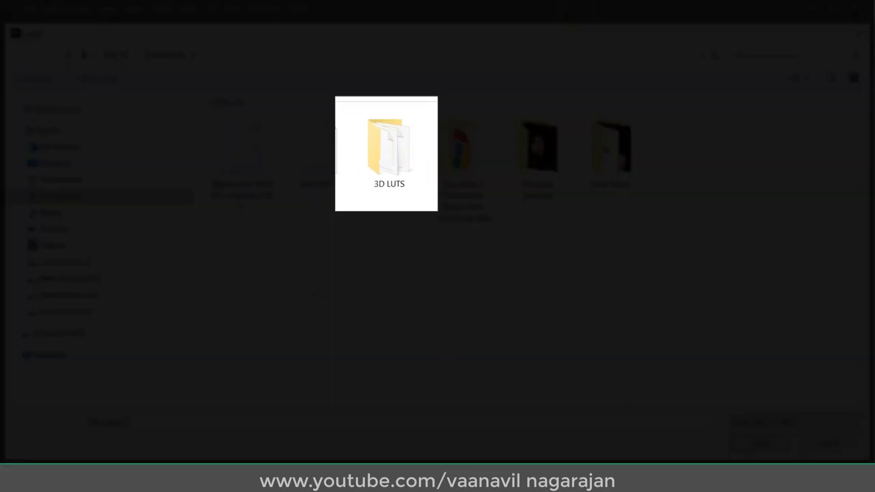
double_click(390, 152)
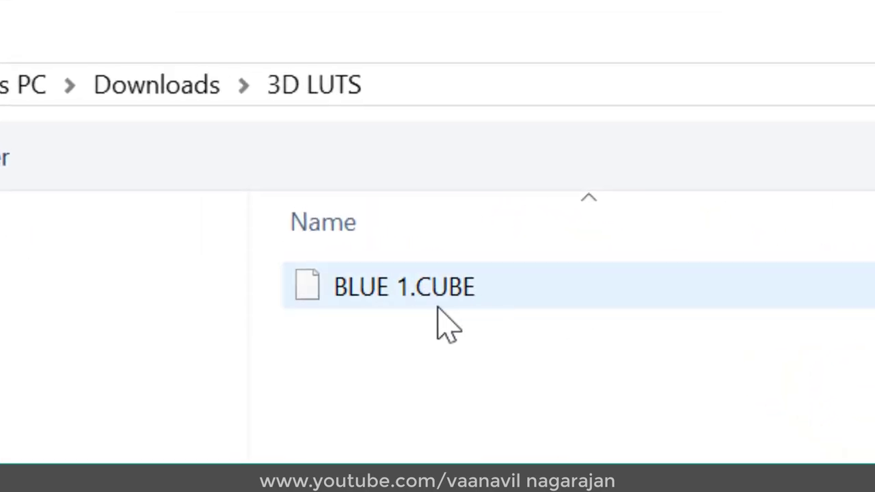
left_click(441, 311)
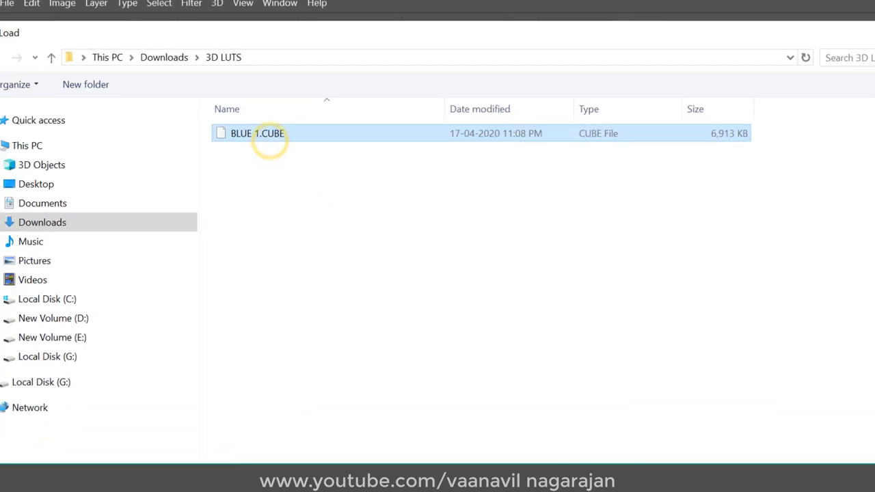
left_click(764, 445)
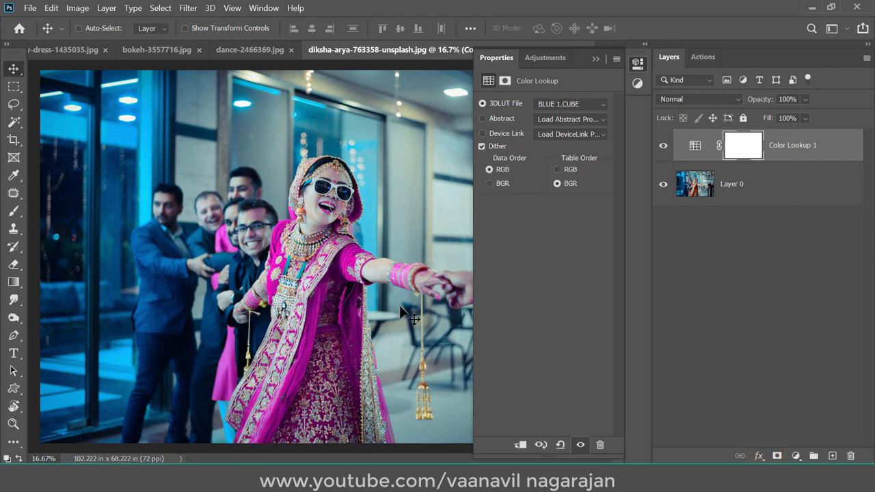
Fit the bride photo on screen and toggle Color Lookup 1 off and on to compare.
left_click(593, 59)
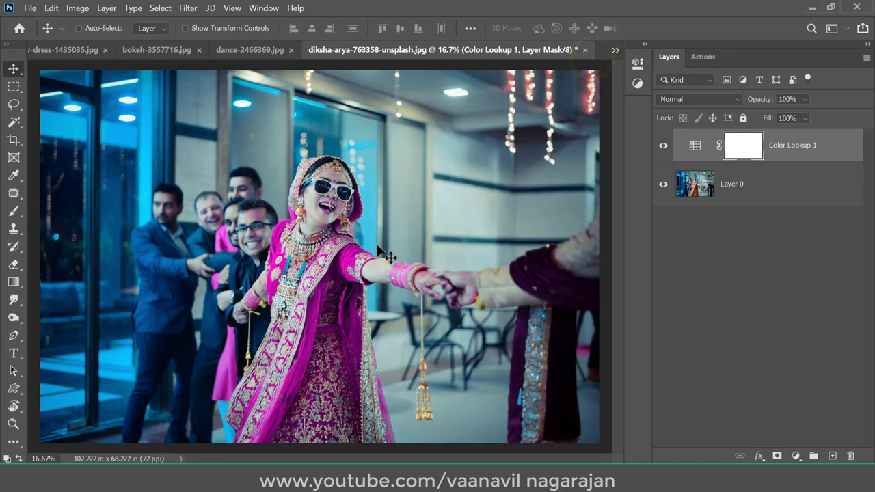
key("ctrl+0")
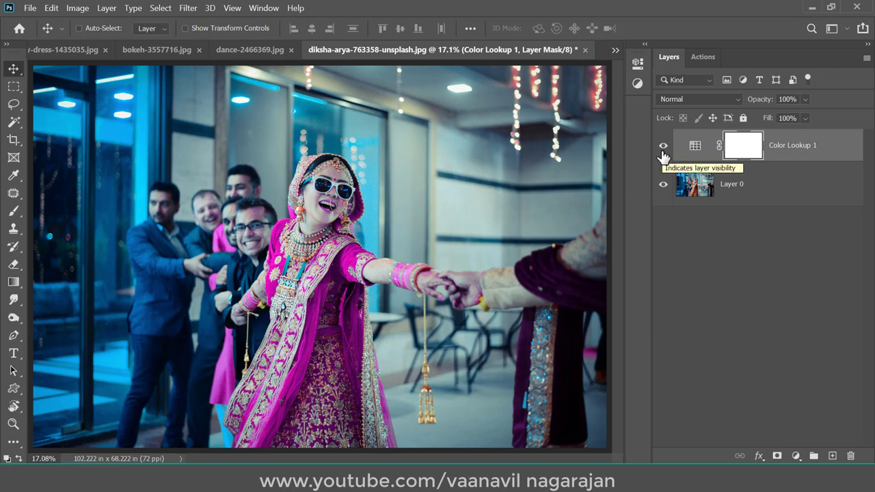
left_click(662, 145)
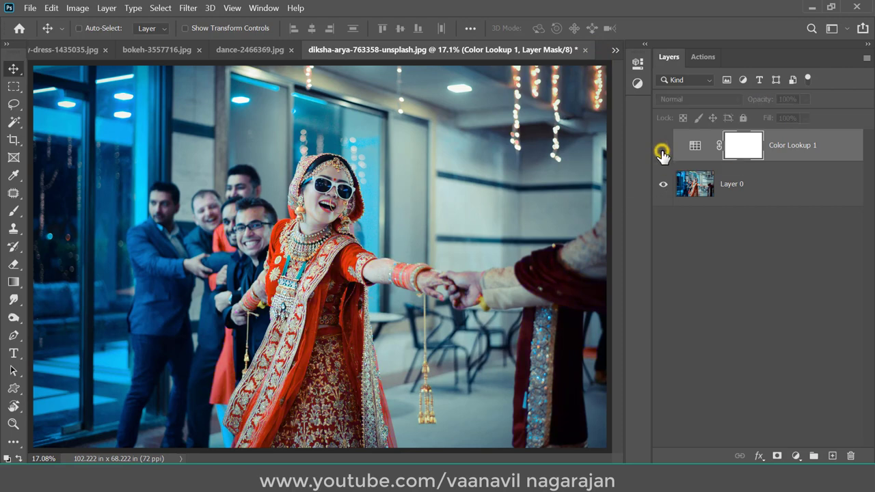
left_click(662, 146)
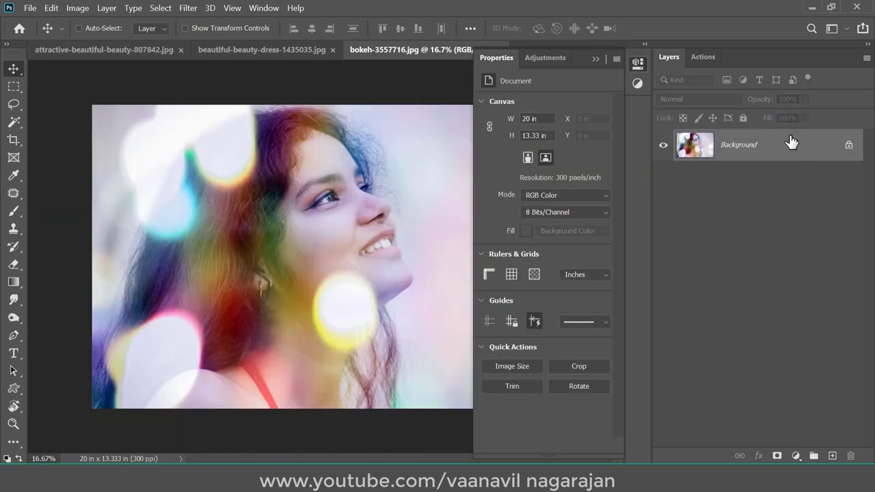
On the beauty-dress photo, replace Color Lookup 1 with a new Selective Color adjustment layer.
left_click(236, 50)
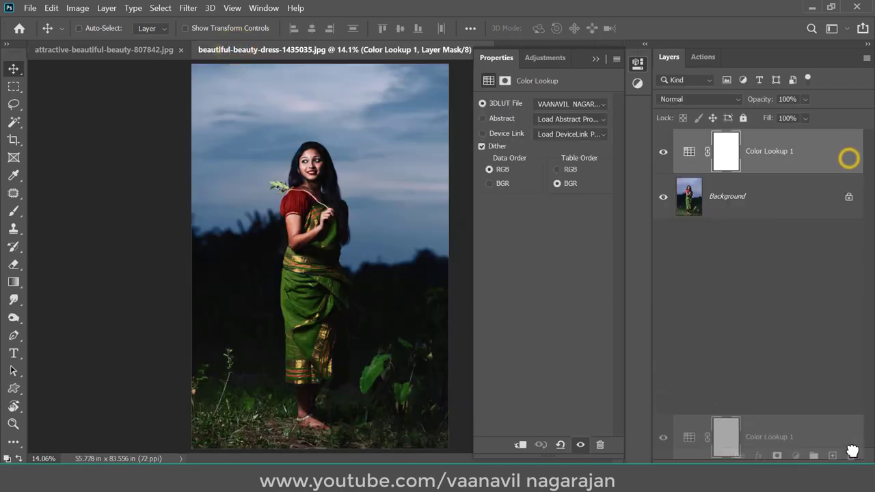
left_click_drag(850, 164, 850, 455)
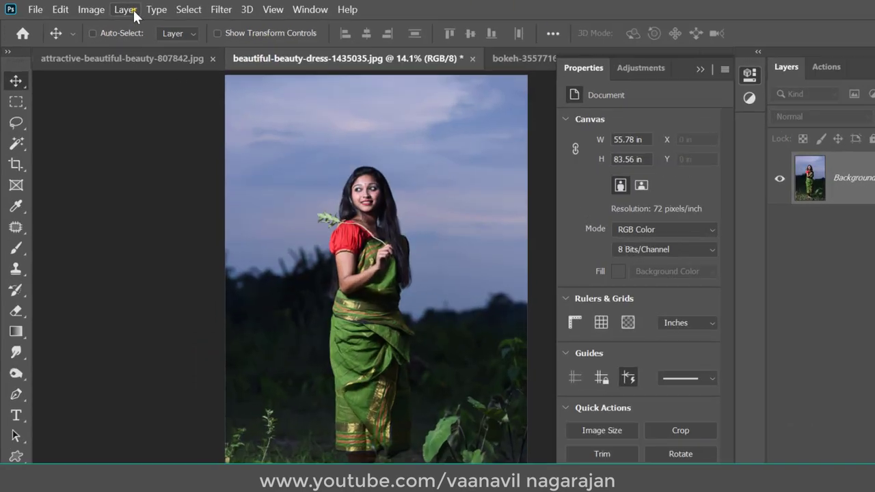
left_click(133, 12)
mouse_move(148, 50)
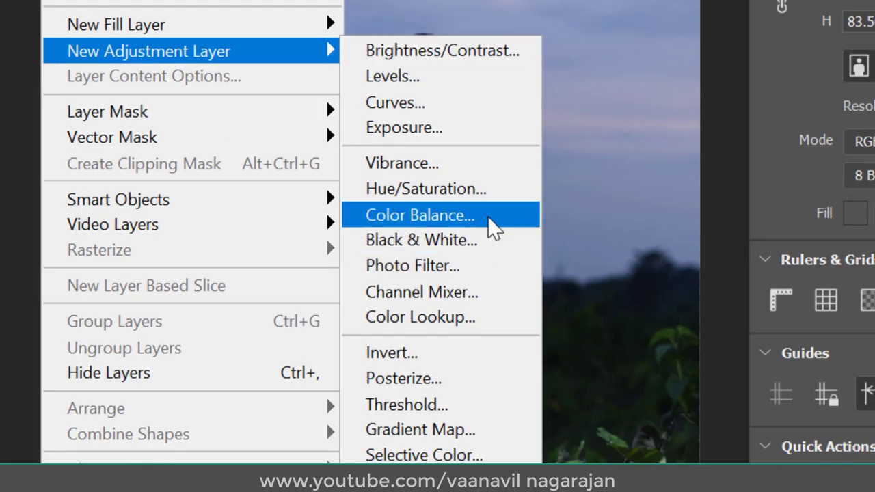
left_click(496, 454)
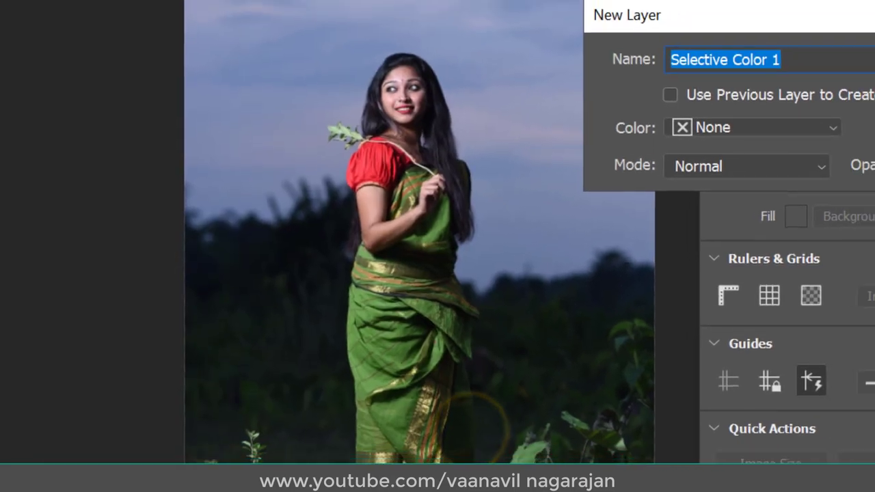
key("Return")
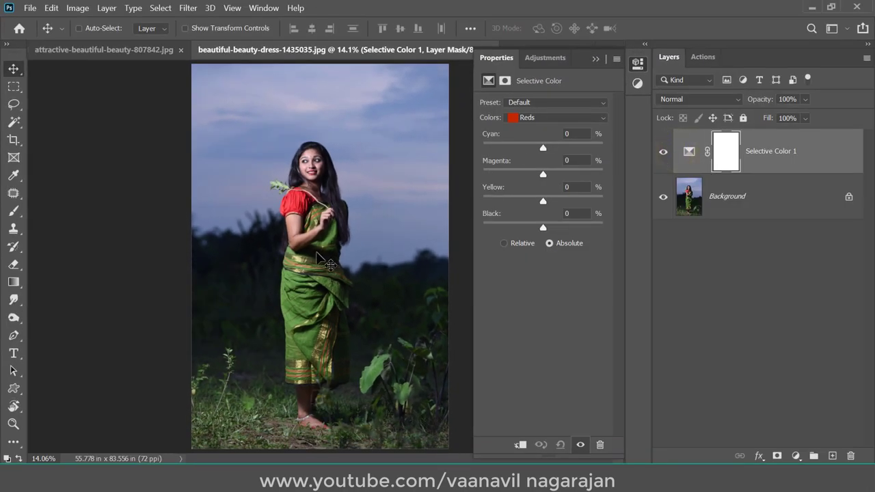
Push the Greens to extremes: Magenta -100, Yellow, Cyan and Black +100.
left_click(530, 120)
left_click(540, 151)
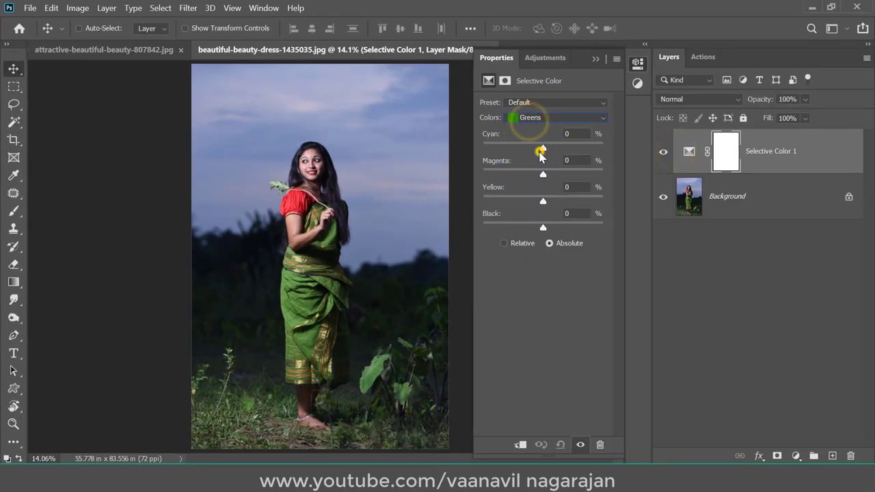
left_click_drag(543, 175, 483, 175)
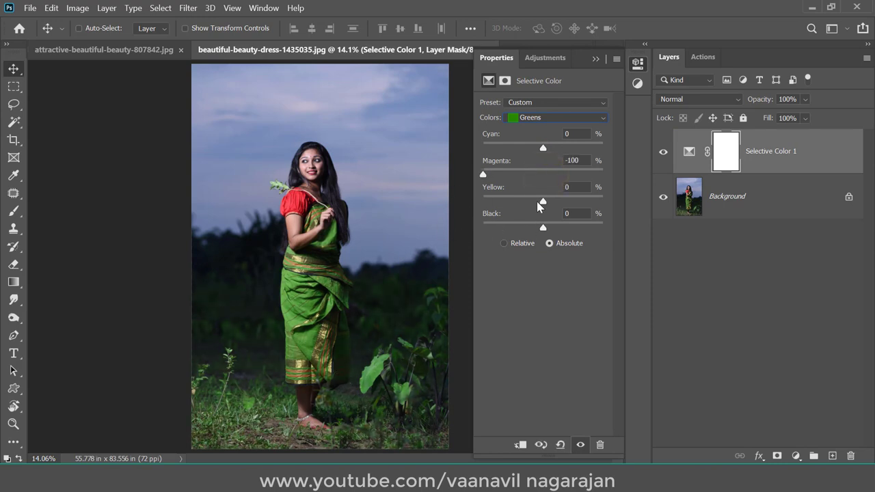
left_click_drag(616, 203, 616, 201)
left_click_drag(542, 148, 603, 147)
mouse_move(542, 227)
left_mouse_down()
mouse_move(496, 229)
mouse_move(603, 227)
left_mouse_up()
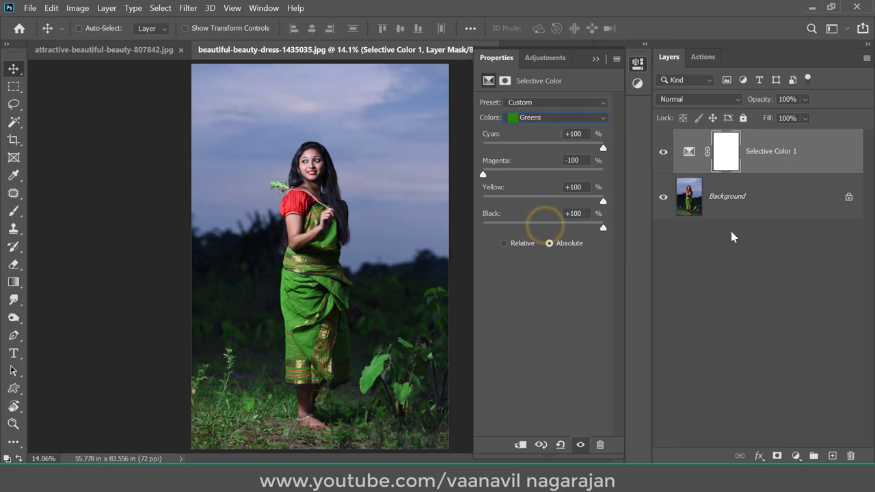
Set Reds Yellow to -100 so the red blouse turns pink.
left_click(531, 118)
left_click(533, 117)
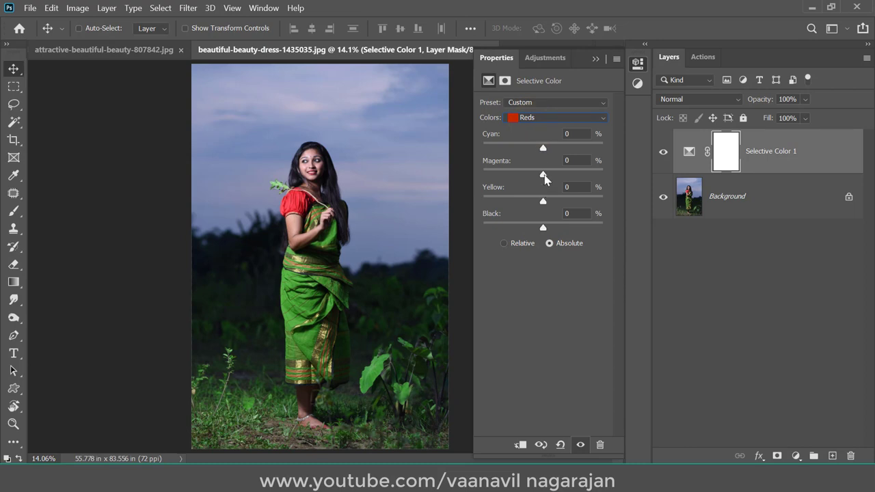
left_click_drag(542, 198, 325, 198)
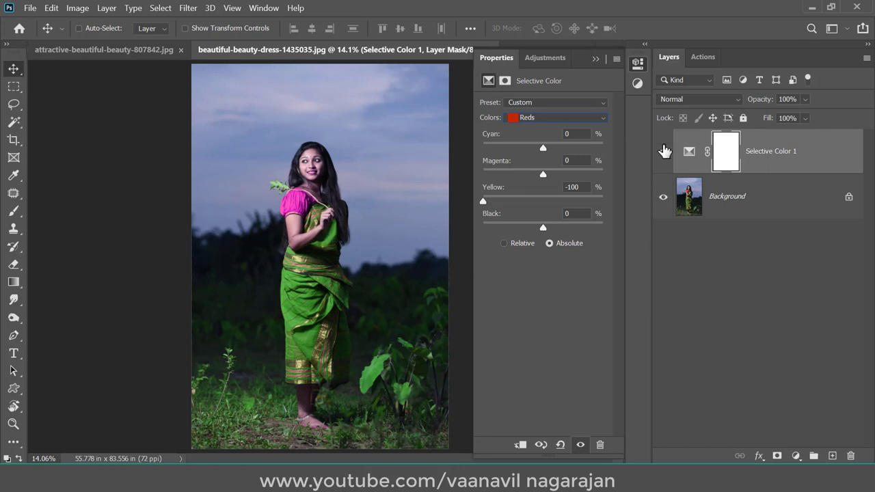
Add a Hue/Saturation layer with master hue +57, then select all three layers.
left_click(77, 8)
left_click(356, 218)
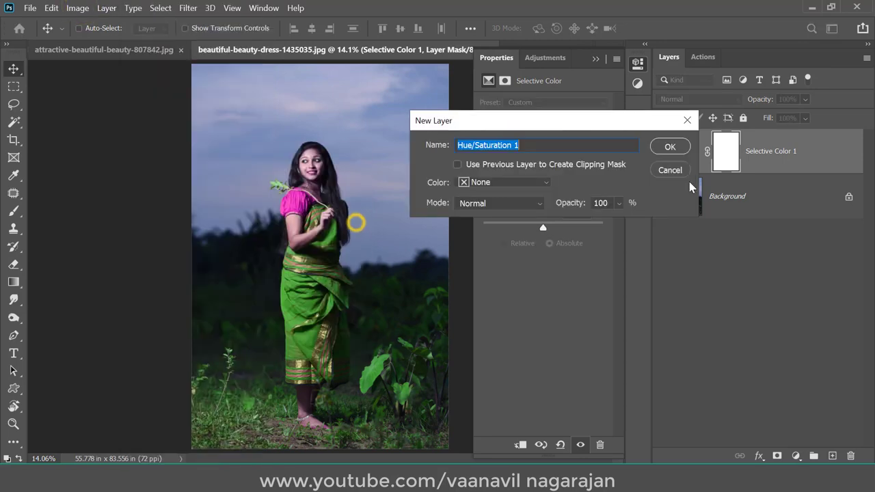
left_click(669, 146)
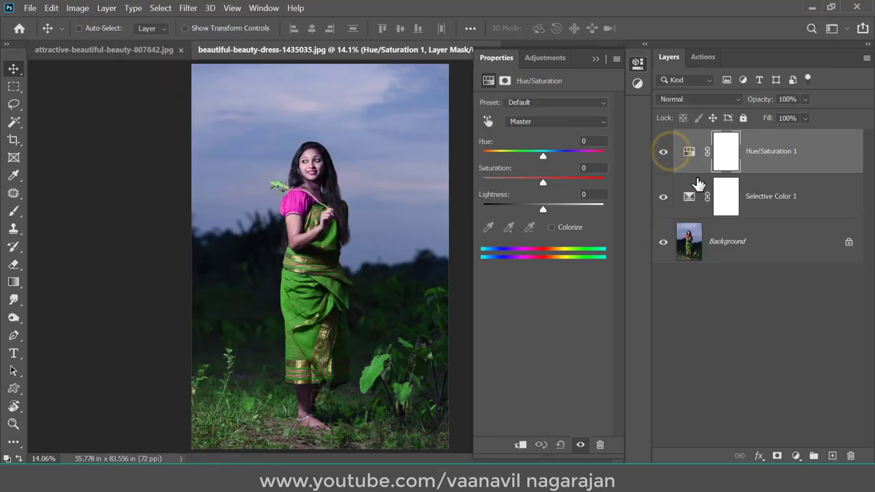
left_click_drag(542, 156, 573, 156)
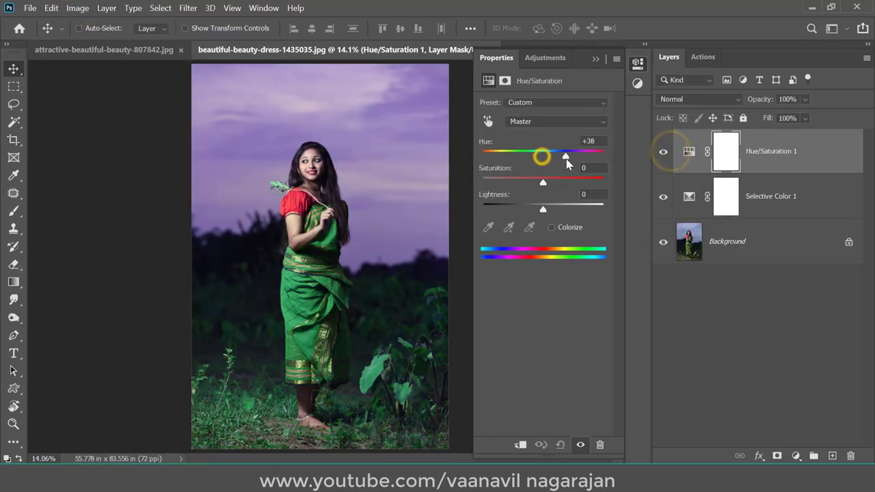
left_click(753, 252, "shift")
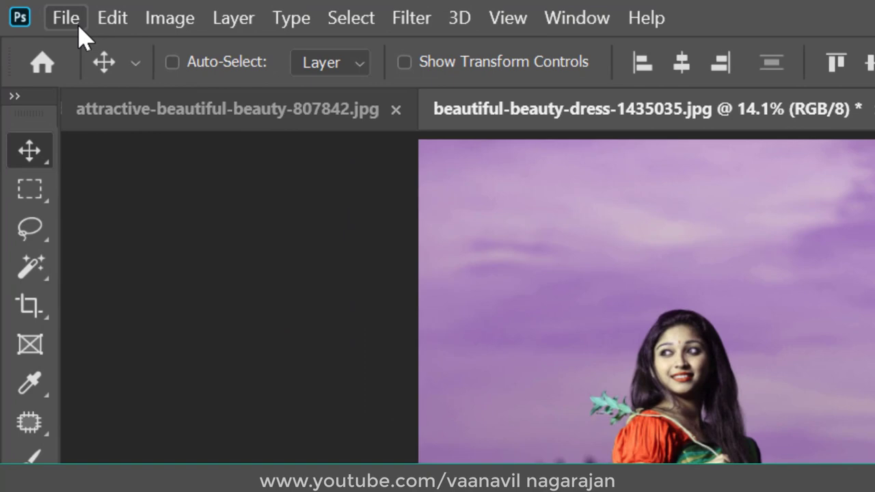
Export Color Lookup Tables named 'hue 2' into Downloads > 3D LUTS.
left_click(66, 18)
mouse_move(86, 87)
left_click(250, 429)
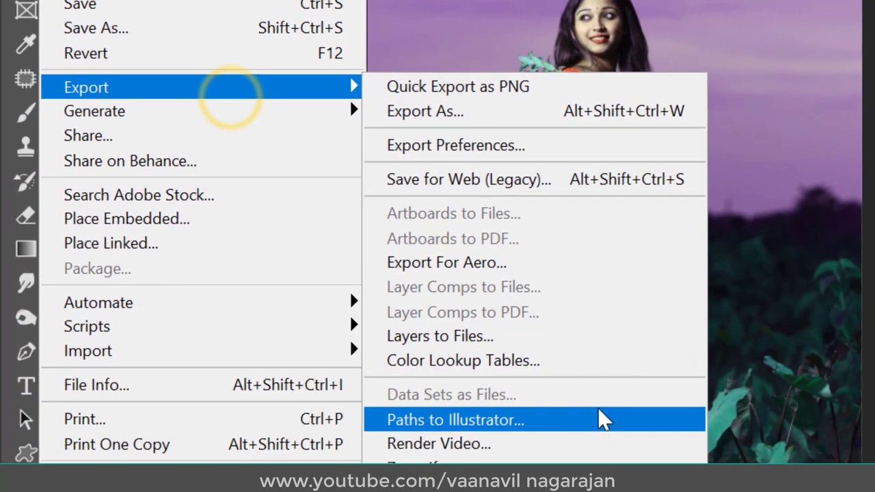
left_click(585, 361)
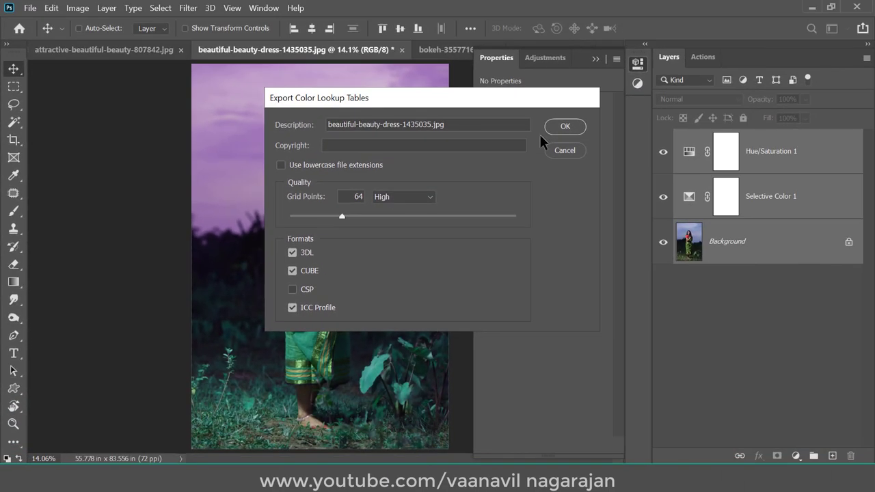
left_click(602, 113)
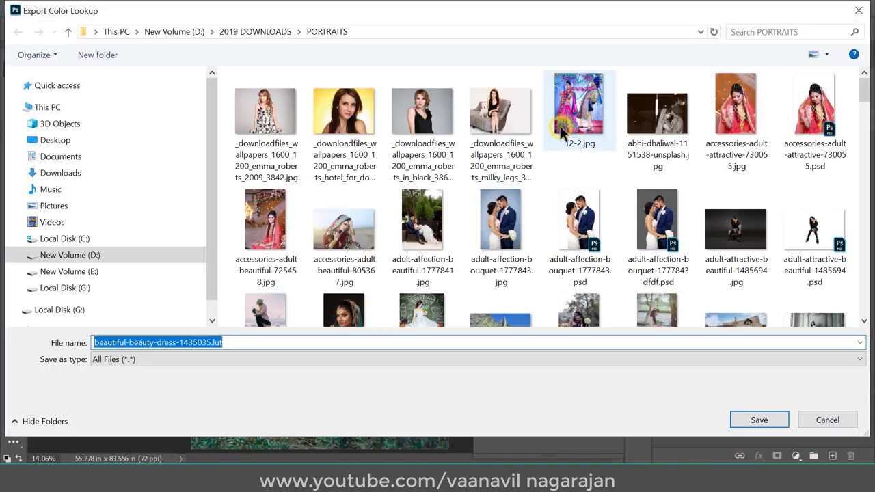
left_click(61, 173)
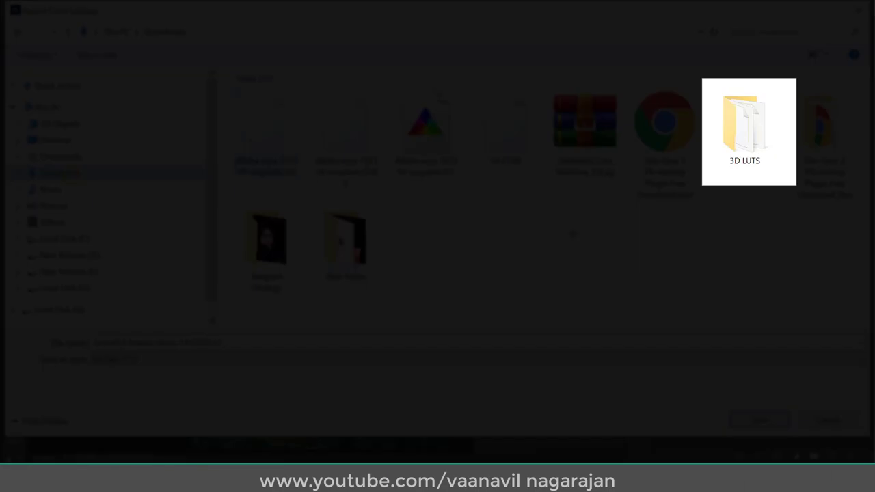
double_click(747, 127)
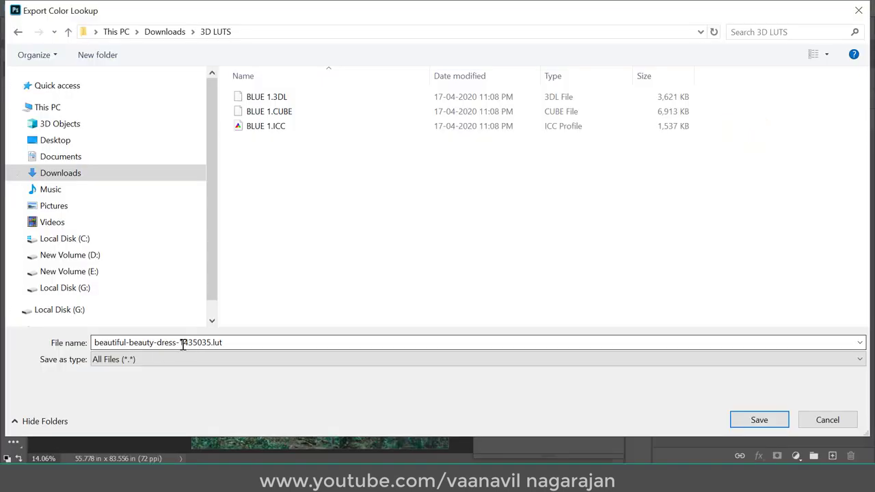
left_click(183, 344)
left_click_drag(207, 343, 73, 336)
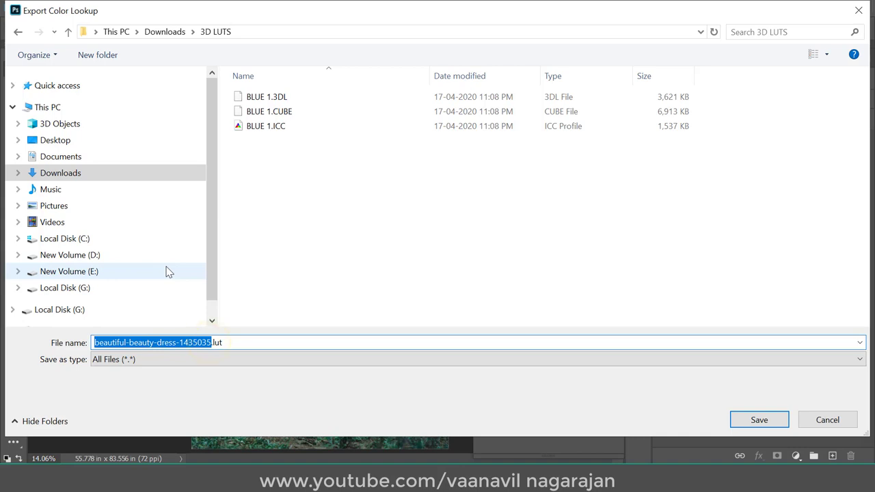
type("hue 2")
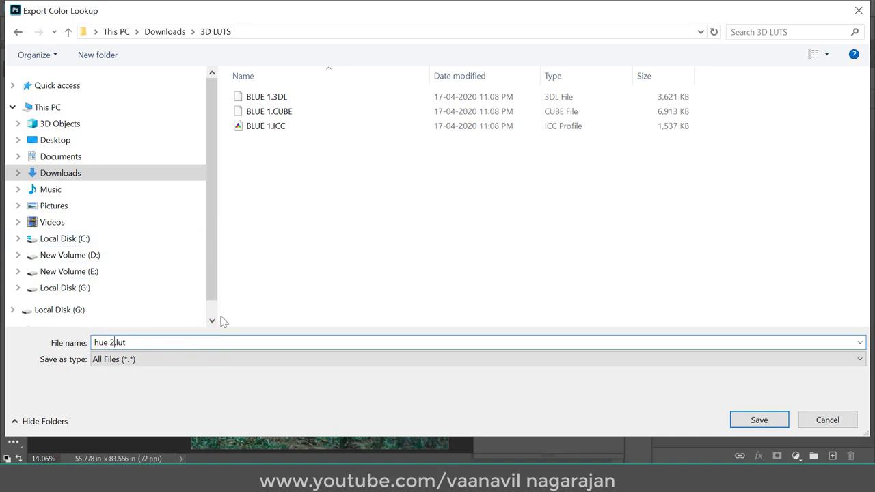
left_click(753, 420)
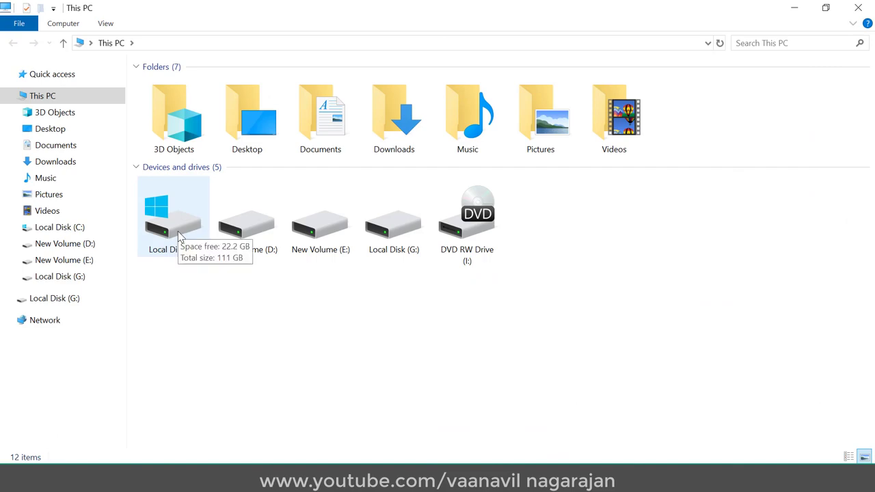
Browse to C: > Program Files > Adobe > Adobe Photoshop 2020 > Presets > 3DLUTs.
double_click(179, 234)
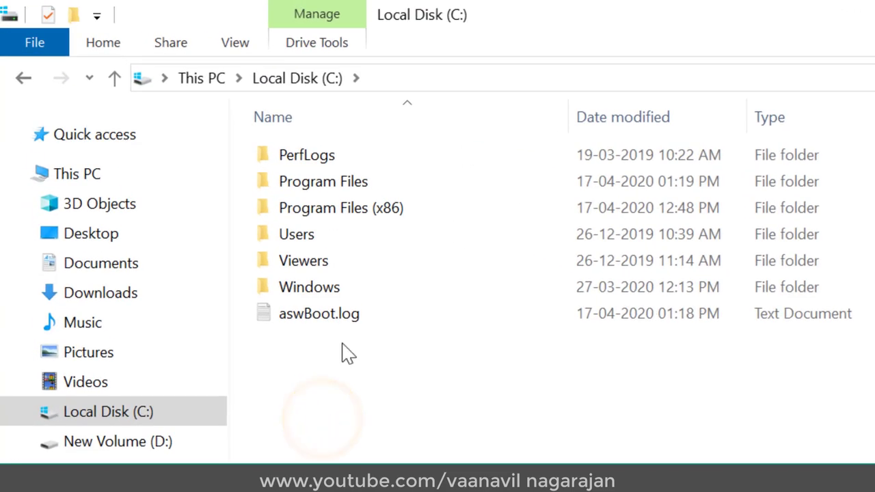
double_click(361, 181)
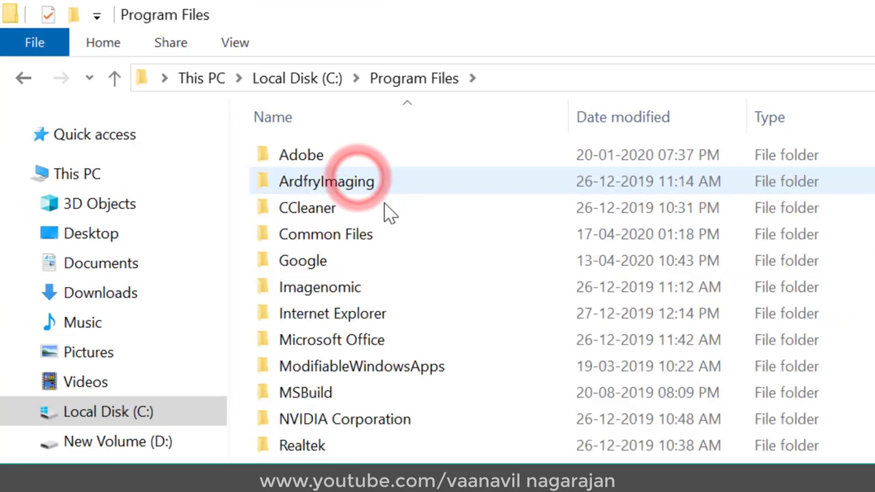
double_click(330, 157)
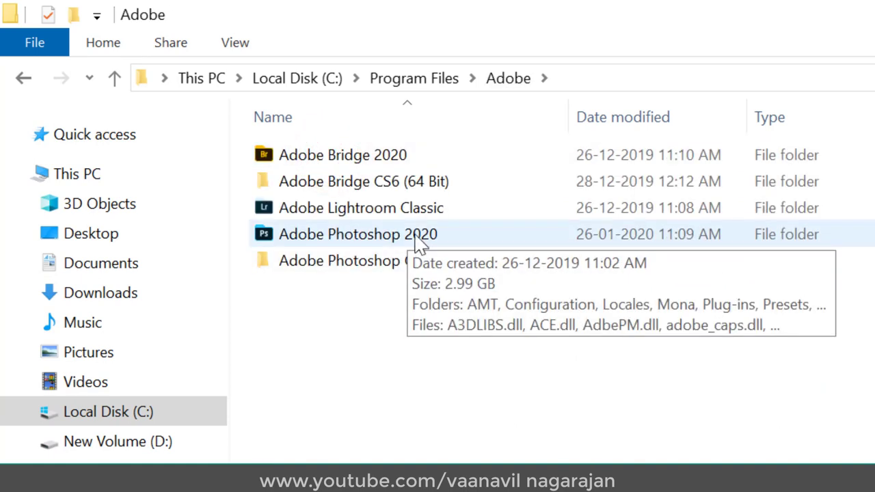
double_click(415, 236)
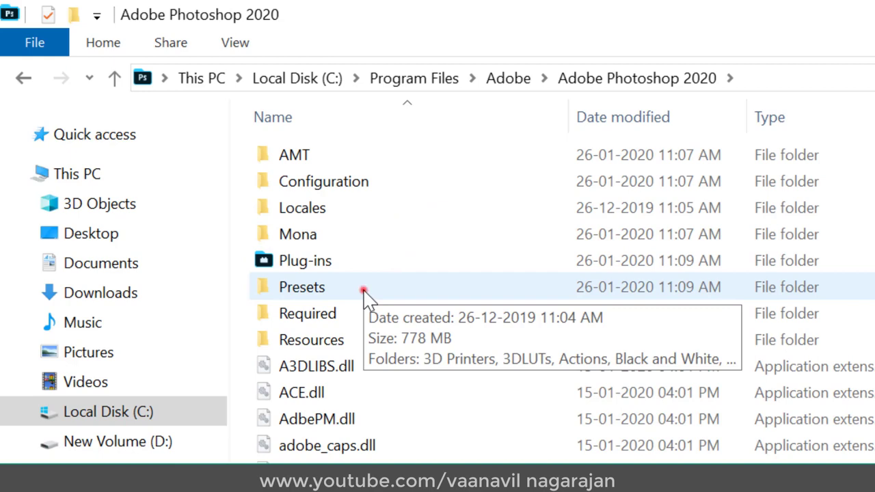
double_click(364, 291)
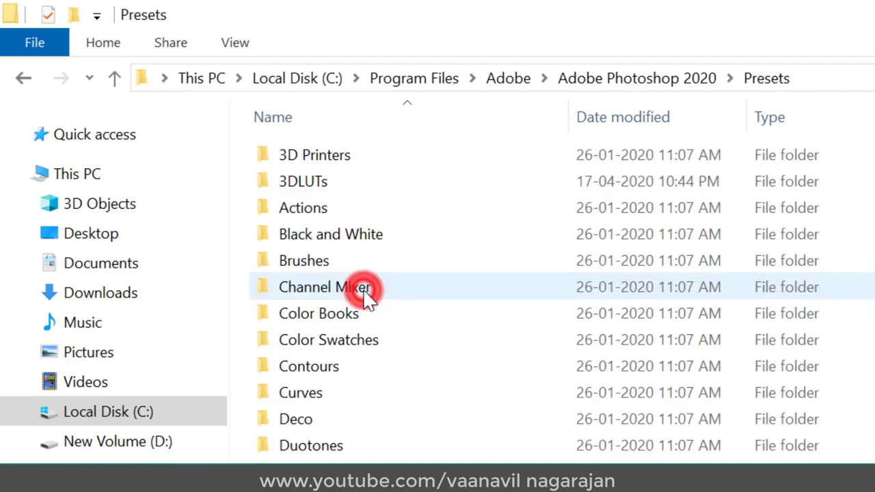
double_click(363, 186)
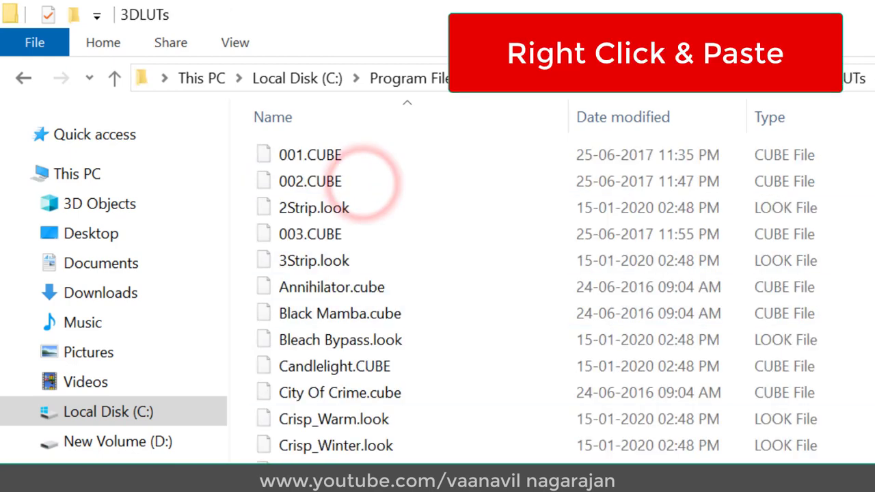
Scroll through the existing 3DLUTs presets, then return to the Downloads folder.
scroll(537, 298, "down", 10)
scroll(538, 298, "down", 10)
scroll(537, 298, "down", 5)
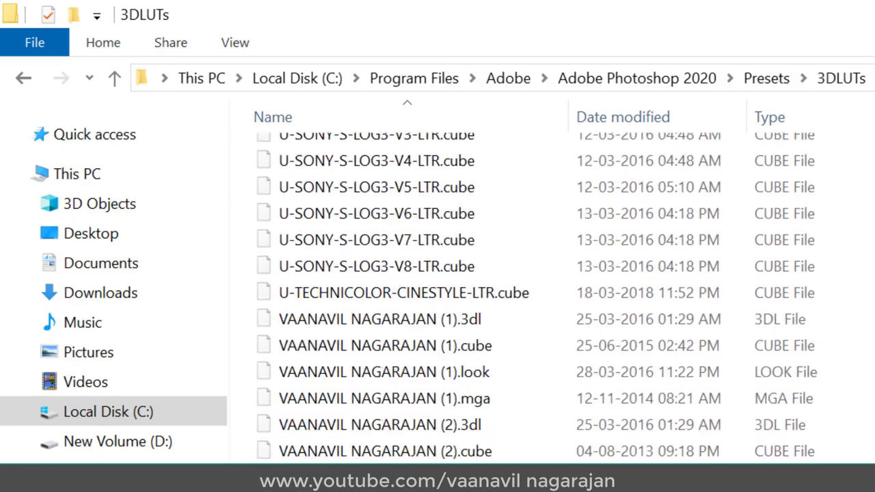
scroll(537, 298, "down", 10)
scroll(538, 298, "down", 7)
scroll(538, 298, "down", 6)
scroll(537, 298, "down", 7)
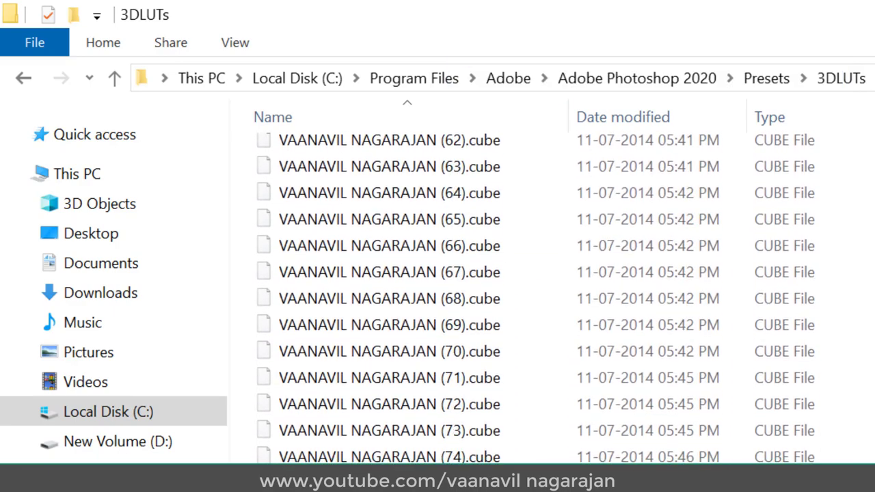
scroll(537, 298, "up", 20)
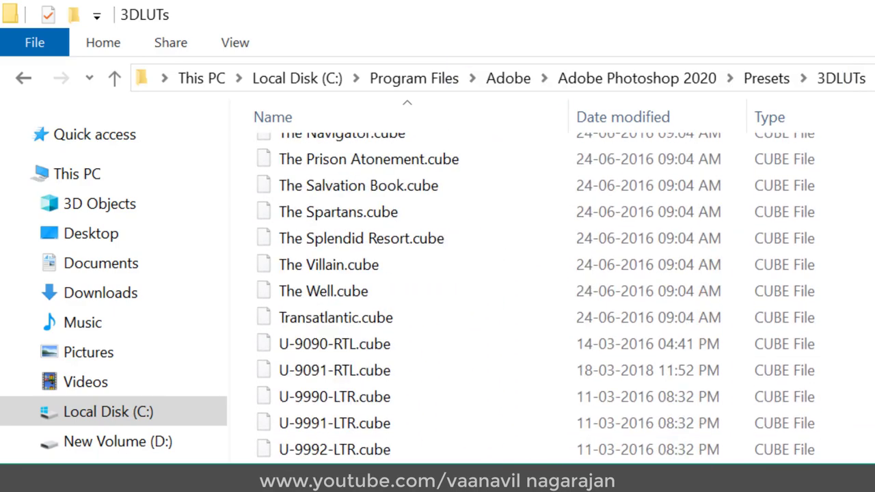
scroll(538, 298, "up", 4)
left_click(98, 294)
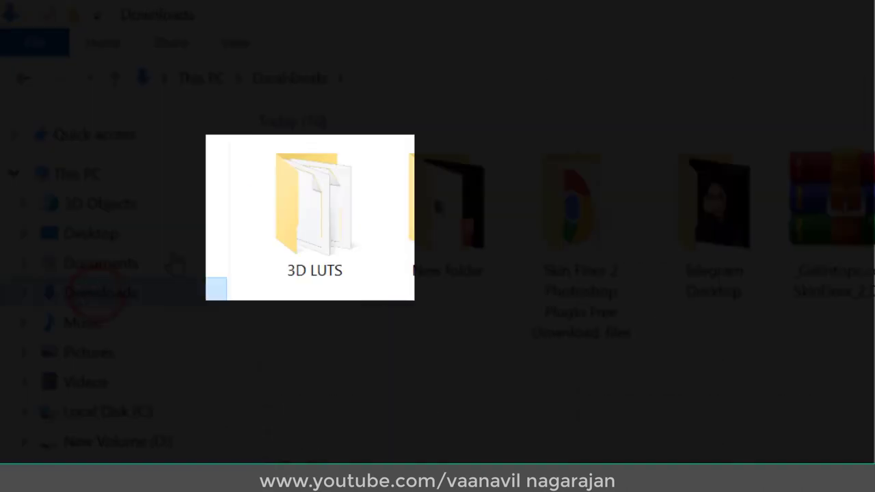
Paste the six LUT files from 3D LUTS into Photoshop 2020's Presets\3DLUTs, granting admin permission.
double_click(319, 238)
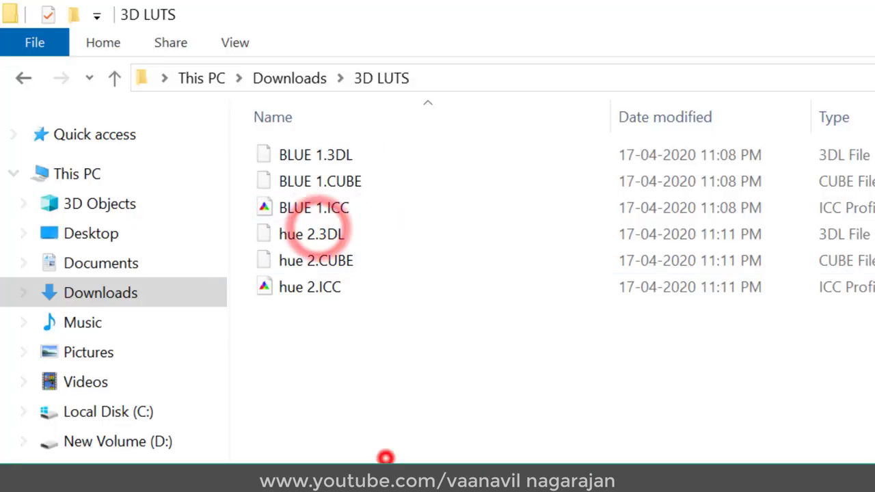
left_click_drag(385, 451, 254, 7)
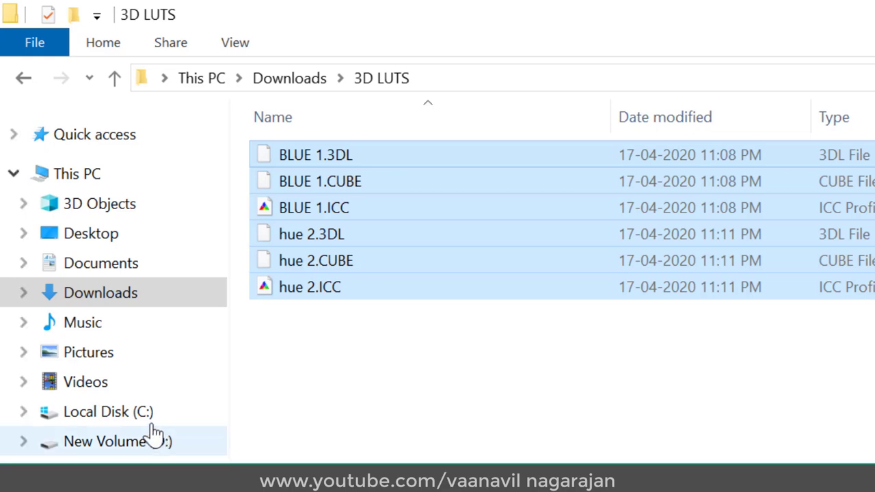
left_click(147, 415)
double_click(358, 185)
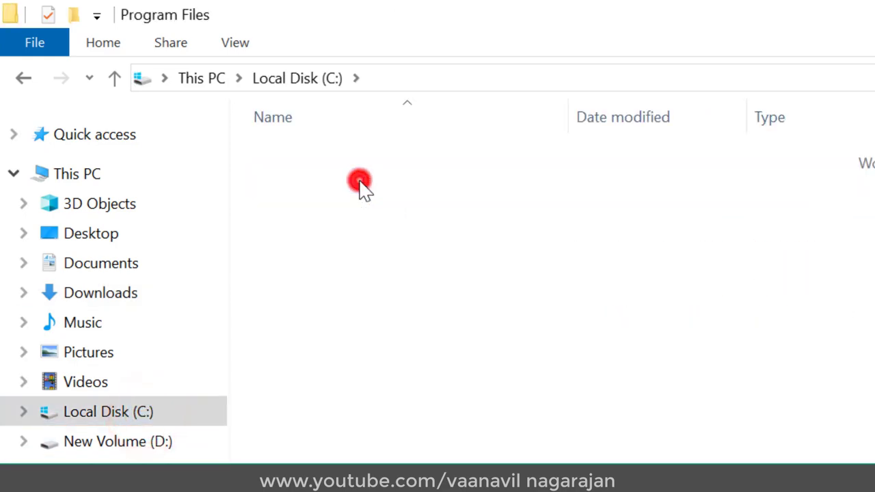
left_click(315, 160)
double_click(315, 161)
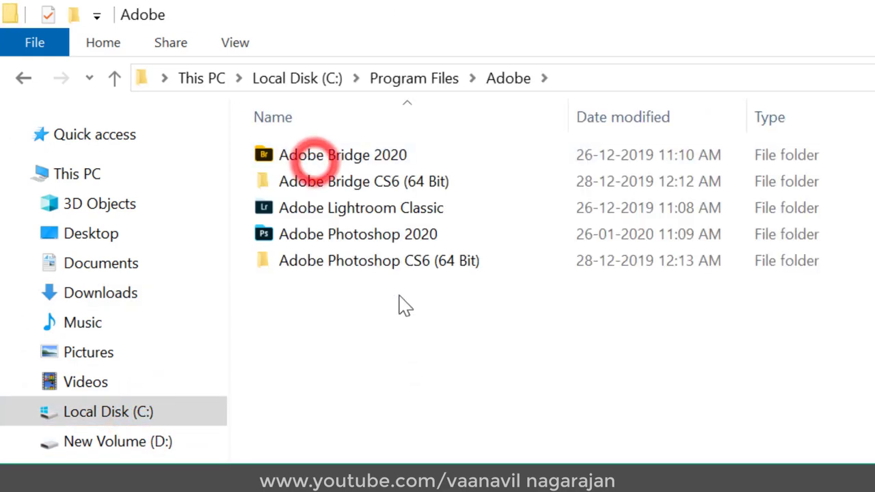
double_click(400, 242)
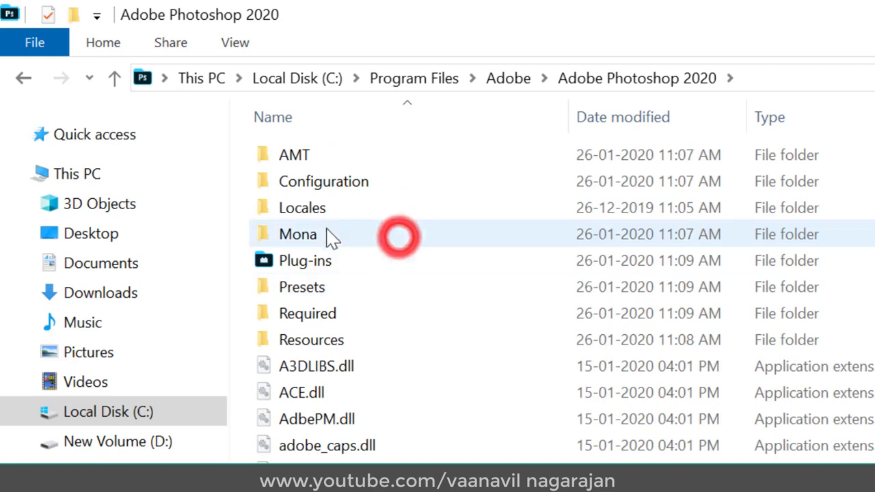
double_click(319, 287)
double_click(327, 183)
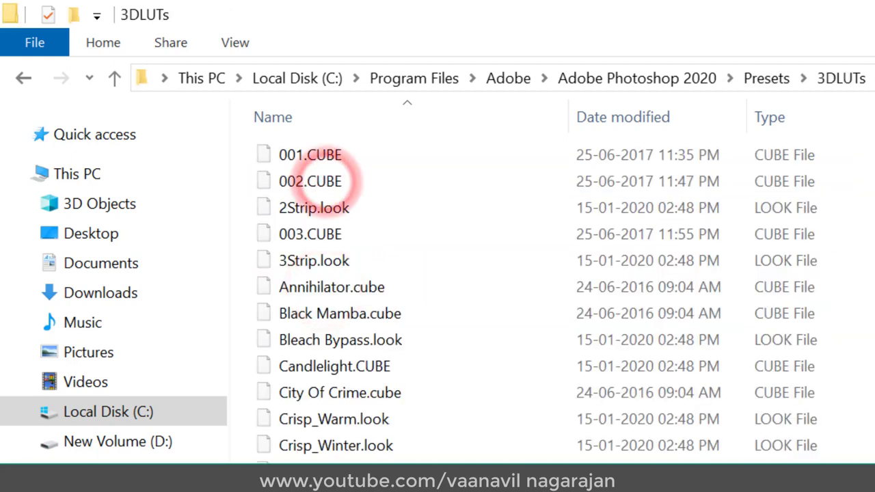
key("ctrl+v")
left_click(726, 402)
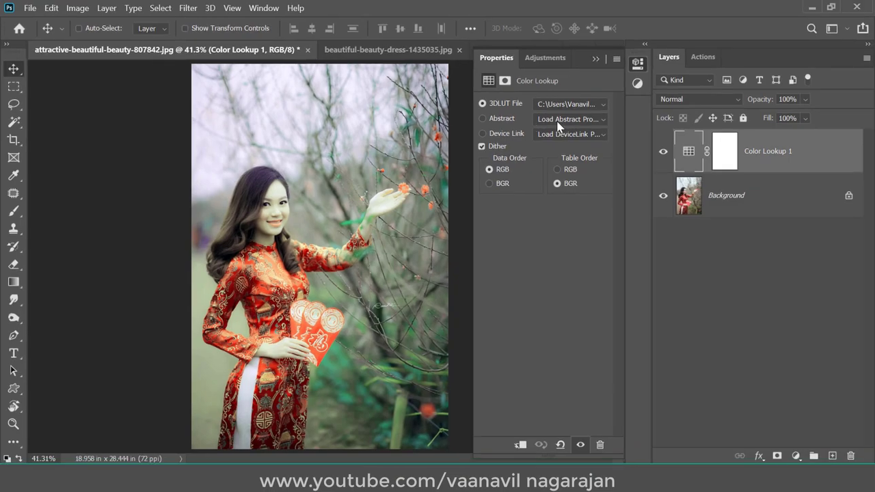
Choose hue 2.CUBE from the Color Lookup layer's 3DLUT File list.
left_click(562, 109)
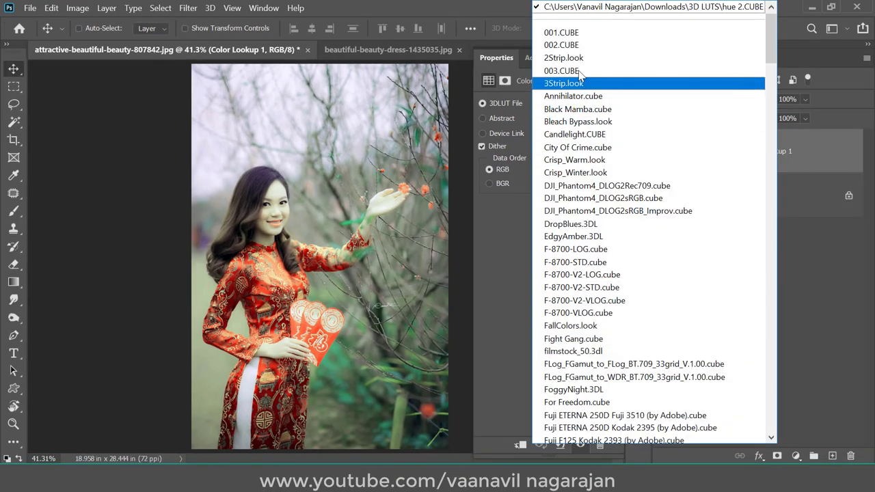
left_click_drag(771, 46, 767, 64)
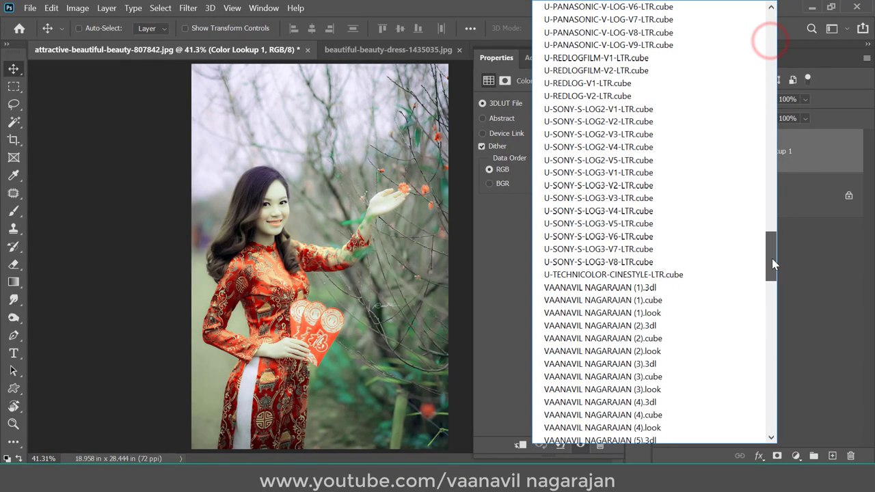